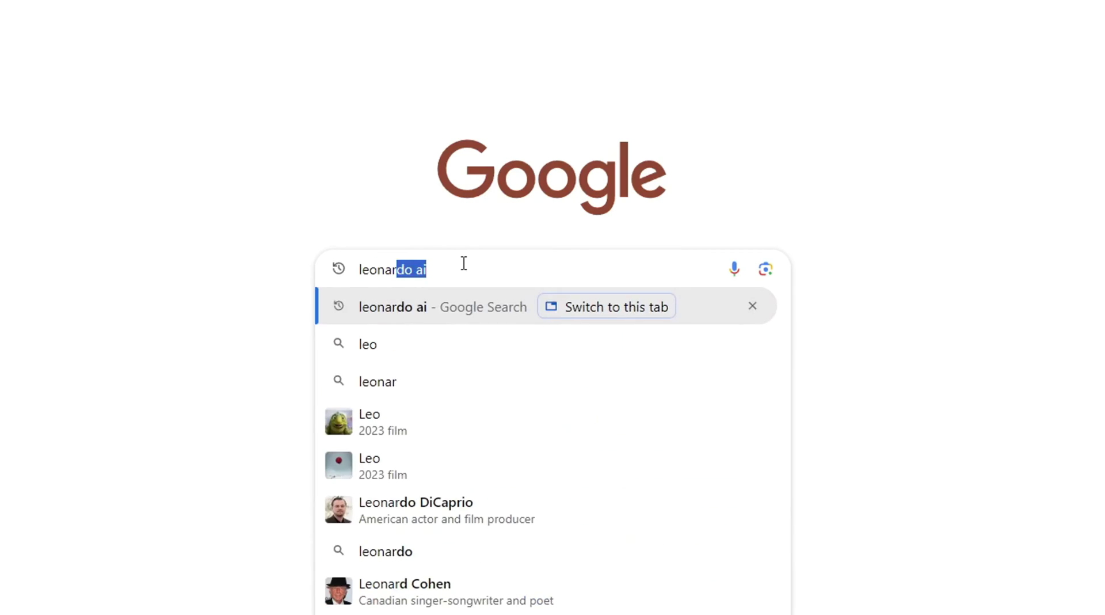
# Step: Switch to the open Leonardo.Ai tab and scroll through the Community Creations feed
pyautogui.press('Return')
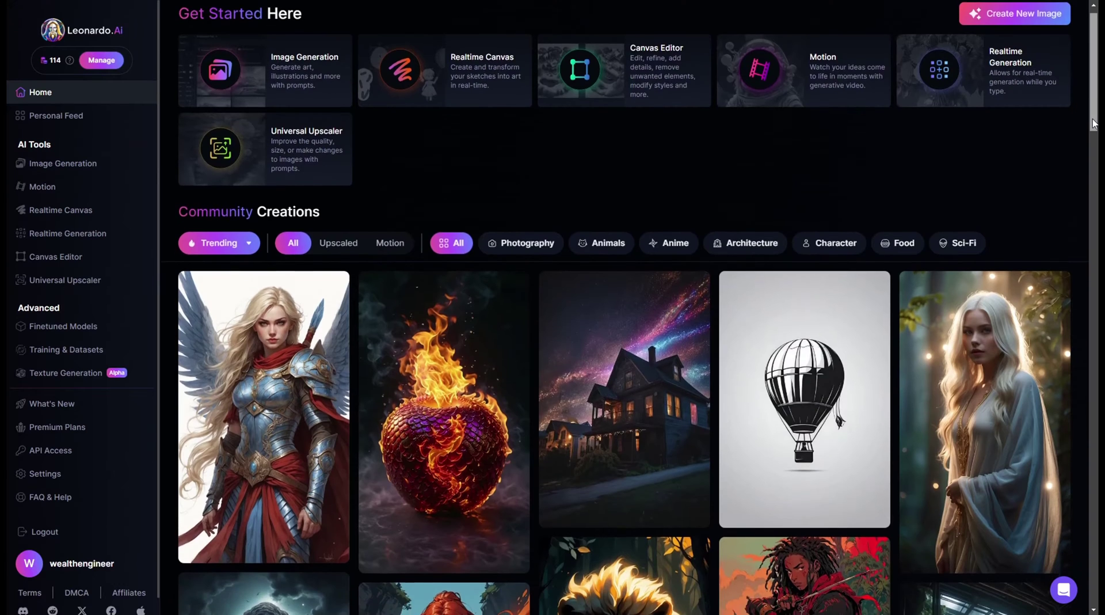
pyautogui.scroll(-3, 1095, 137)
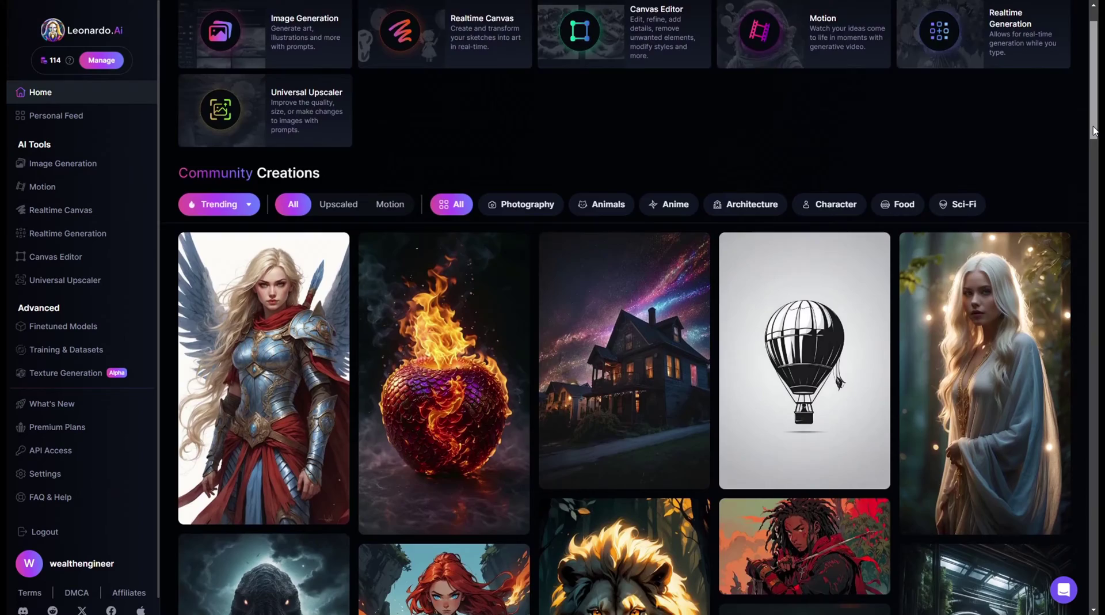
pyautogui.scroll(-4, 1095, 137)
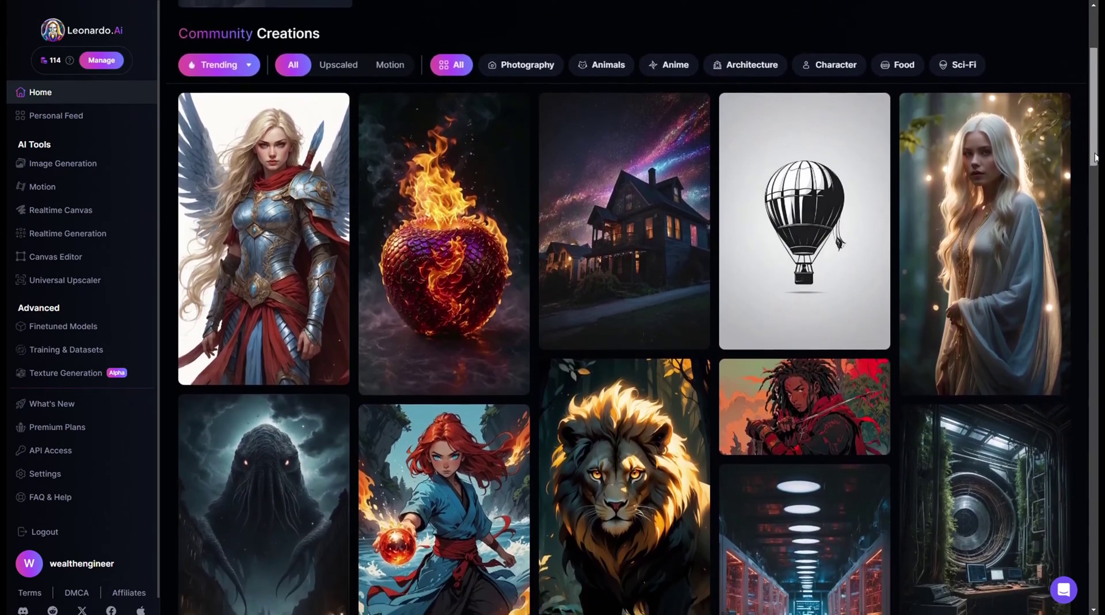
pyautogui.scroll(-5, 553, 307)
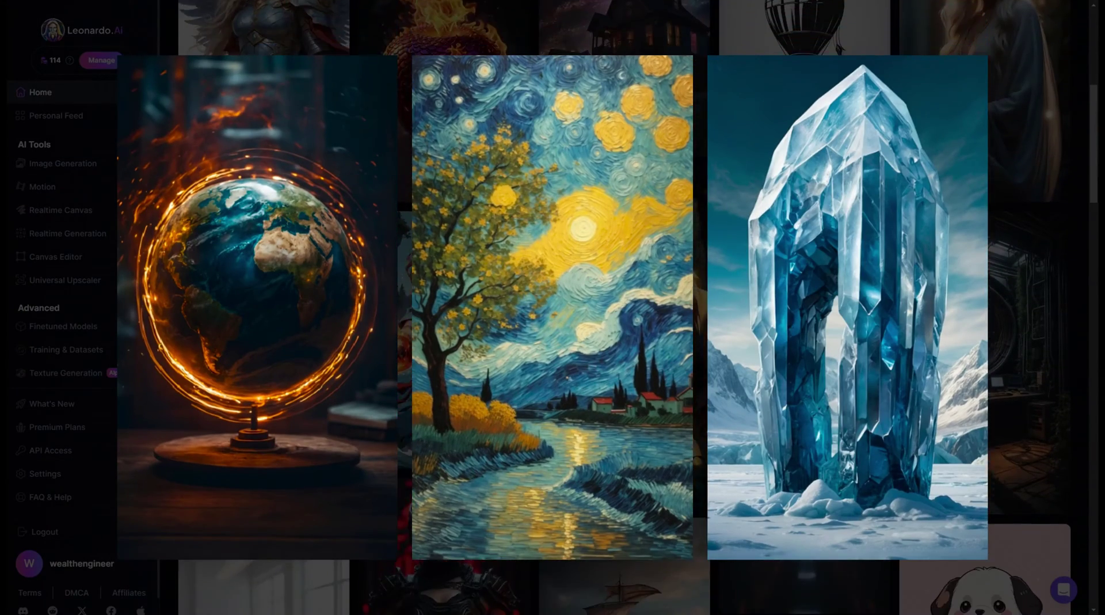
pyautogui.scroll(-4, 552, 307)
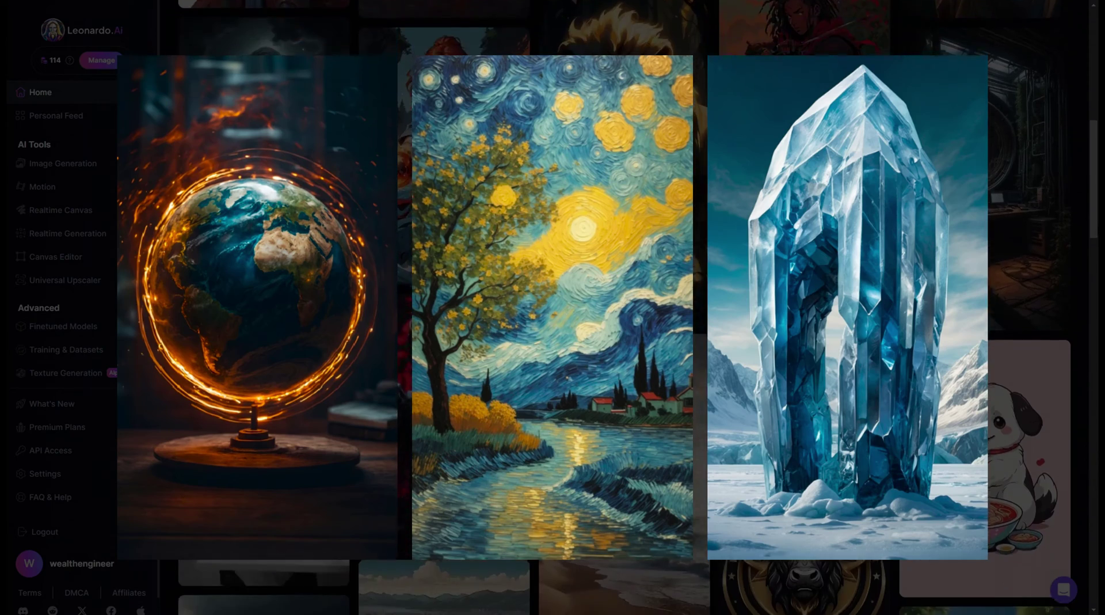
pyautogui.scroll(-3, 552, 308)
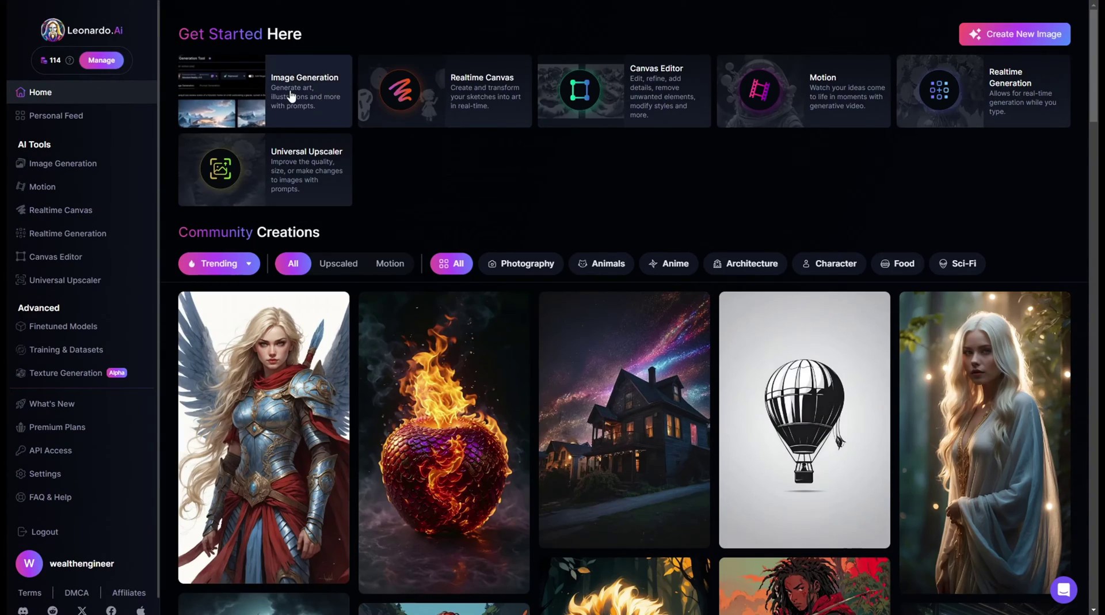
# Step: Open Image Generation and replace the sample prompt with the chestnut-haired boy astronaut prompt
pyautogui.click(291, 93)
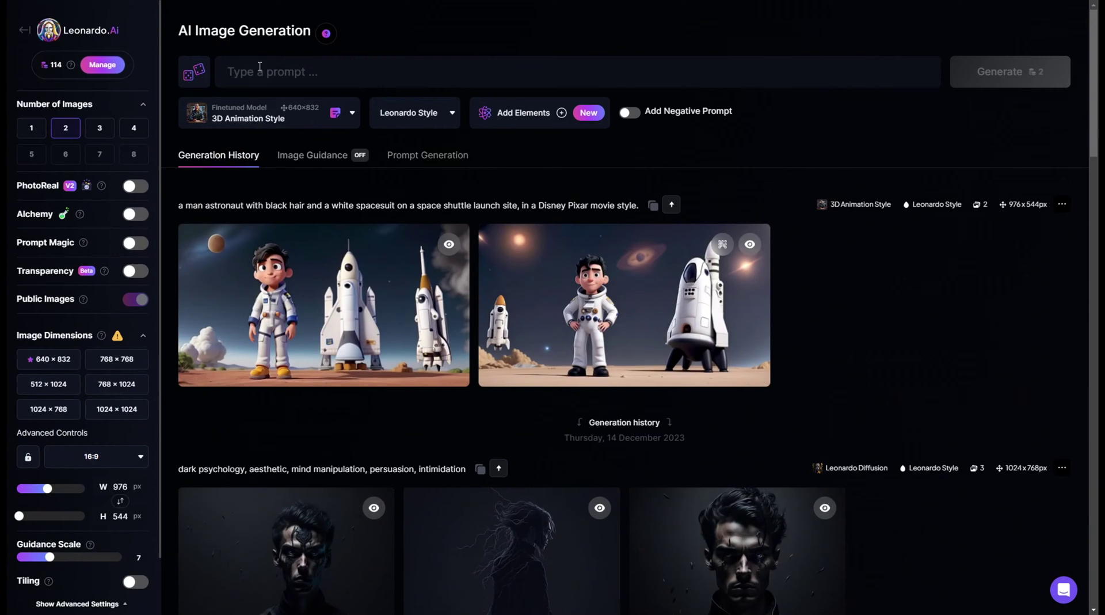
pyautogui.click(252, 78)
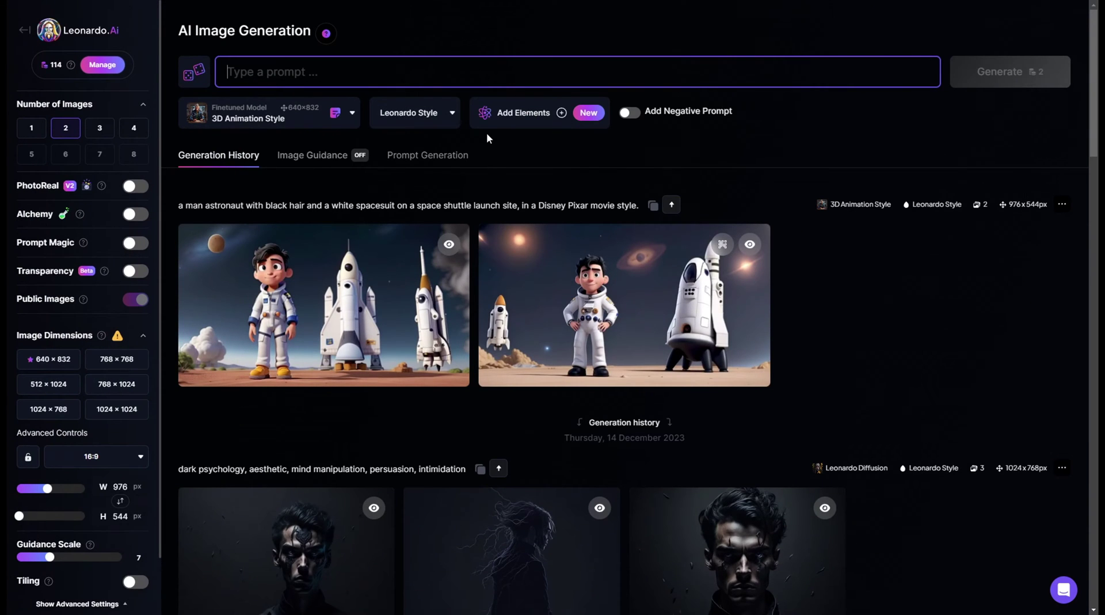
pyautogui.write('the sub')
pyautogui.write('ject, ')
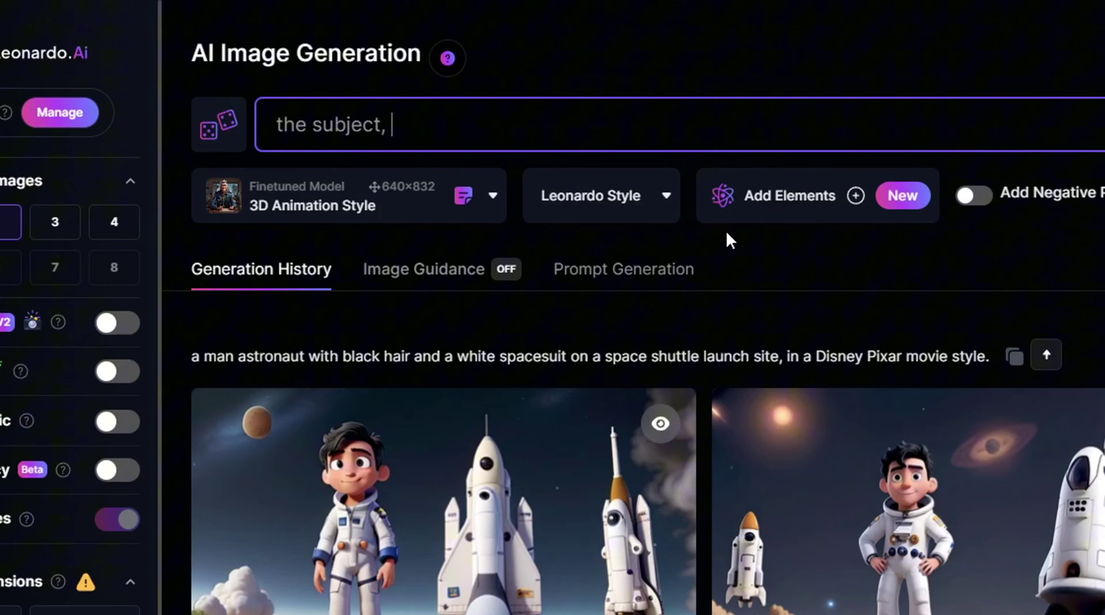
pyautogui.write('the descrip')
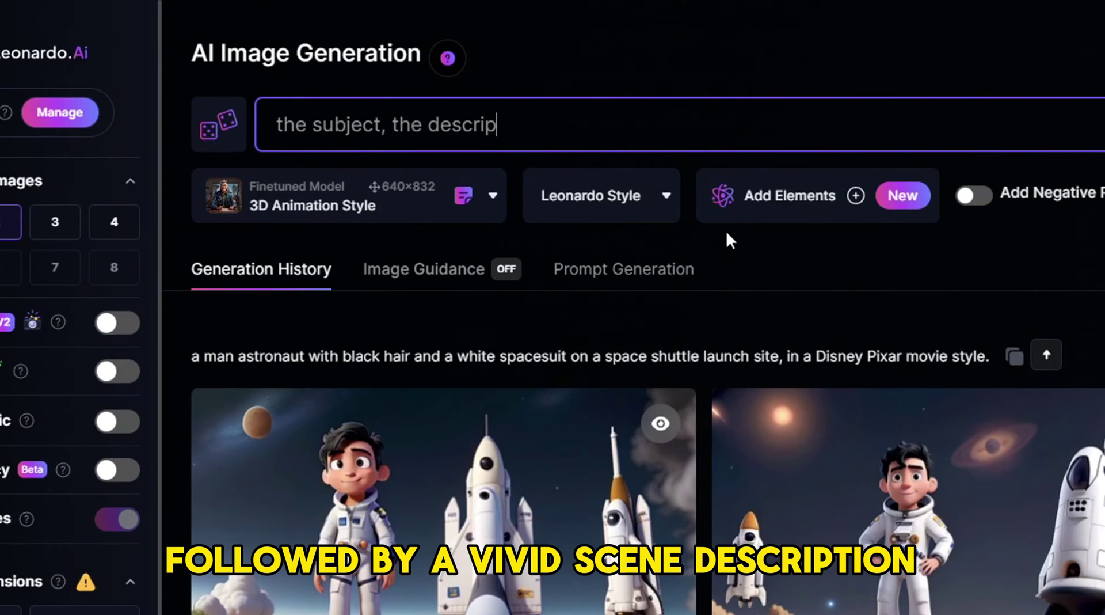
pyautogui.write('tion, the')
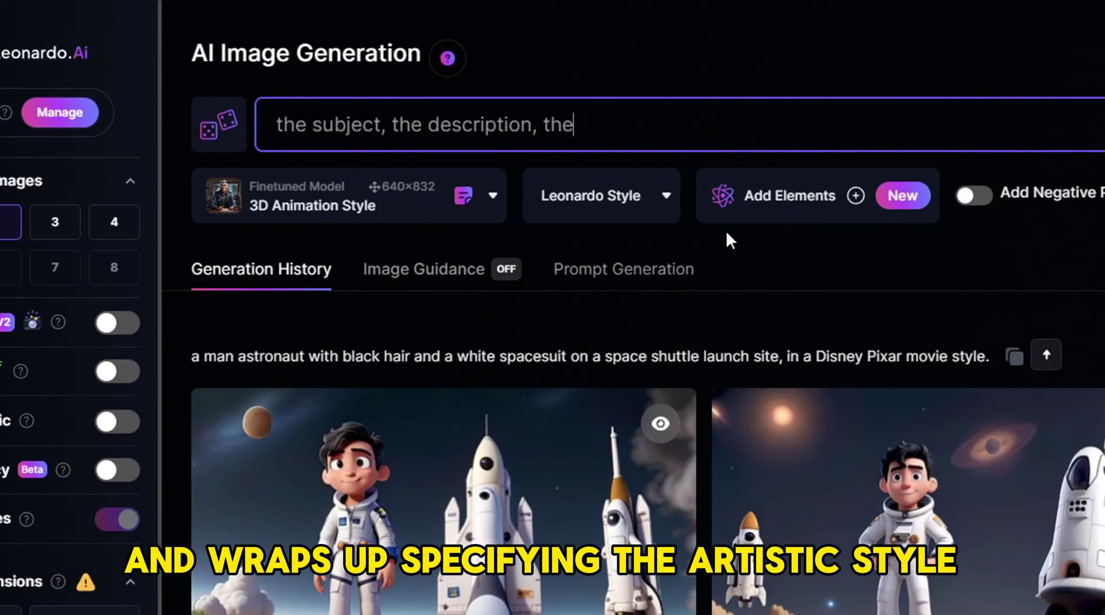
pyautogui.write(' style')
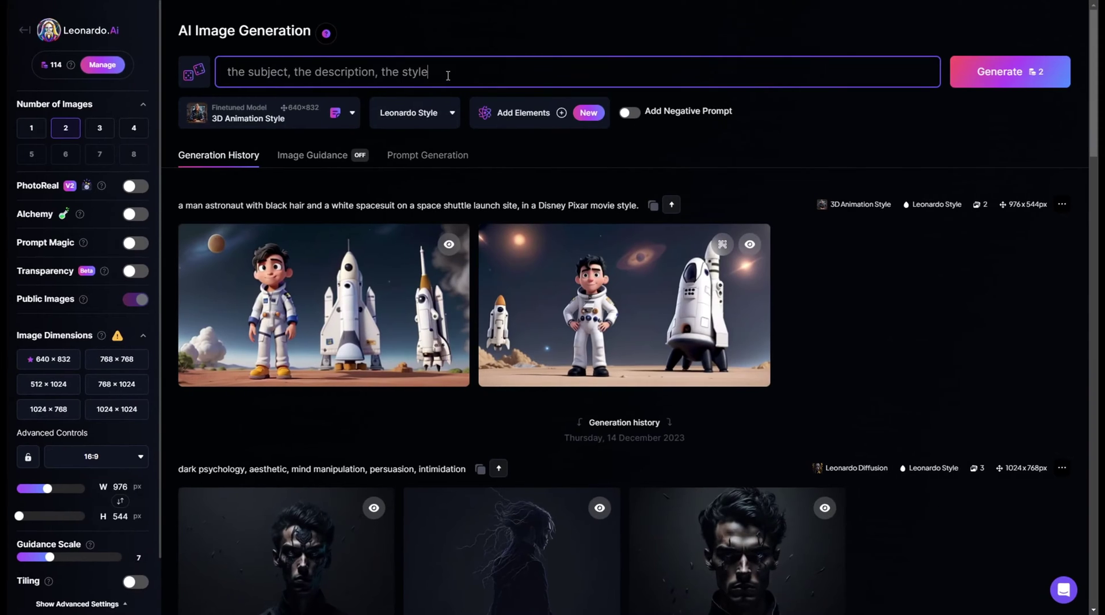
pyautogui.moveTo(429, 72); pyautogui.dragTo(211, 71)
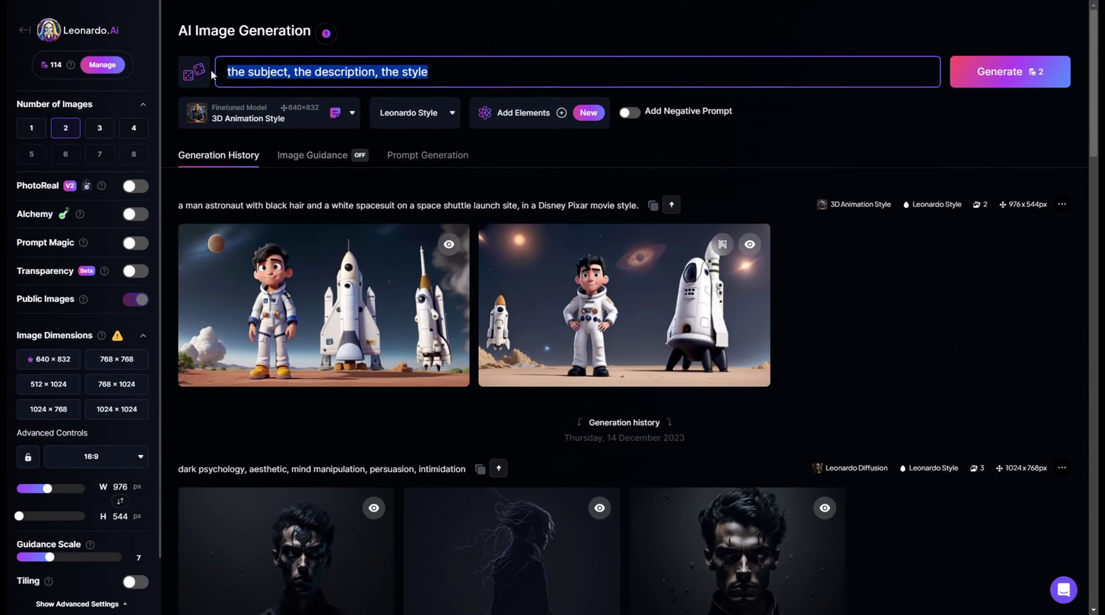
pyautogui.press('BackSpace')
pyautogui.write('a yout')
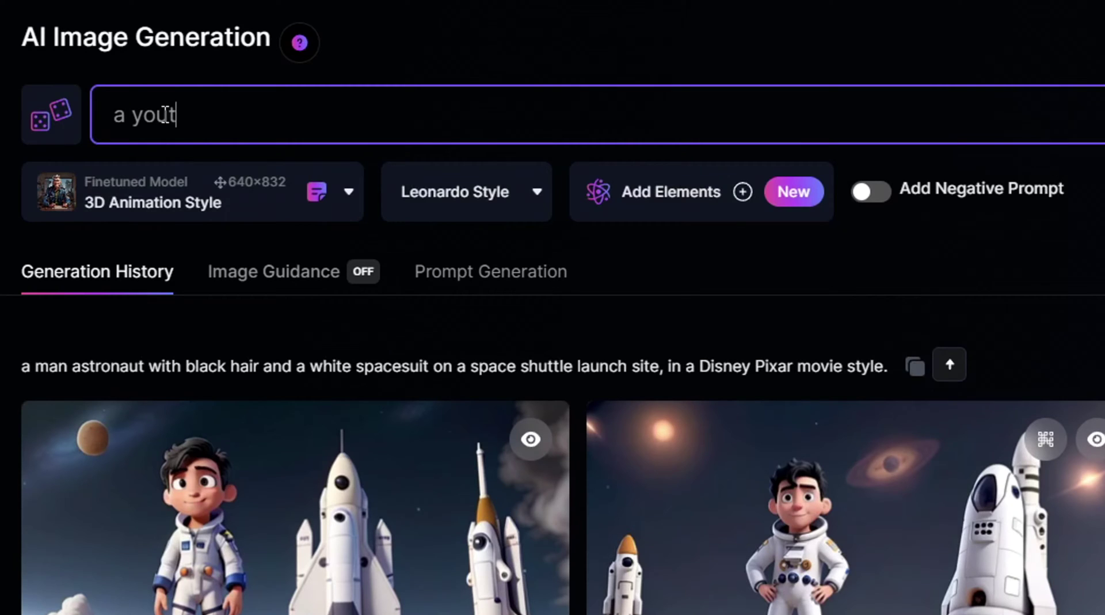
pyautogui.write('hful astronaut, a boy with chestnu')
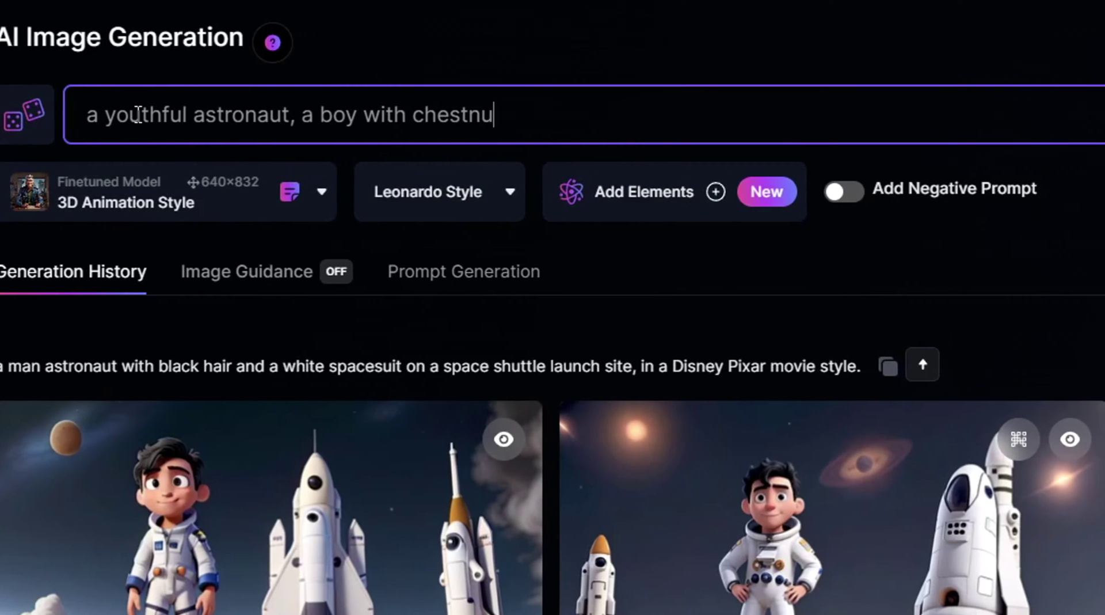
pyautogui.write('t hair donned in a cerulean space suit')
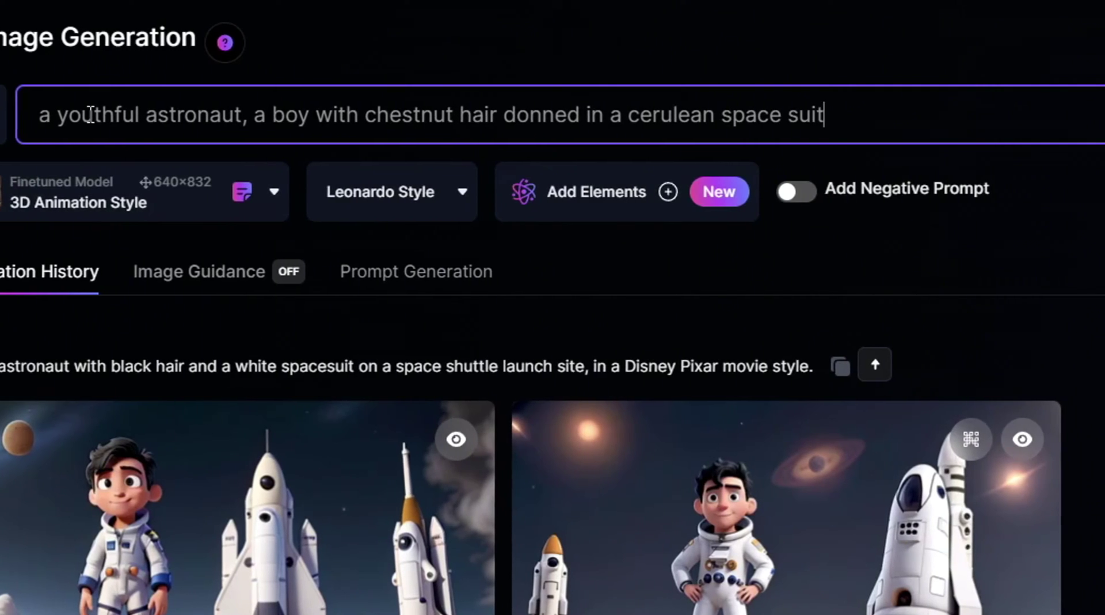
pyautogui.write(', at the launch pad of a space shu')
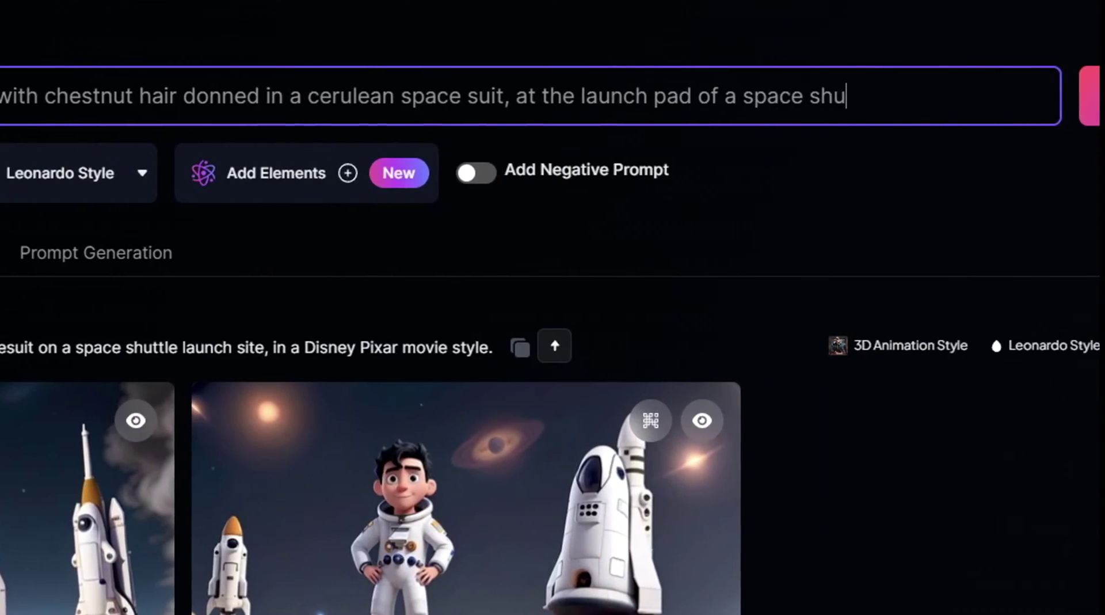
pyautogui.write('ttle, in a Disney Pixar movie s')
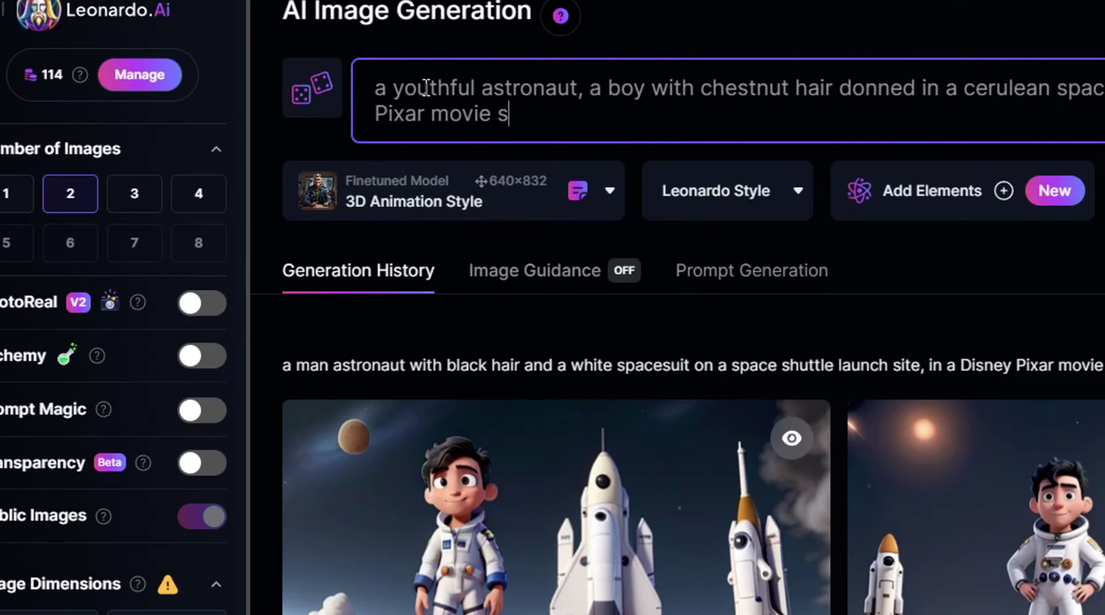
pyautogui.write('tyle')
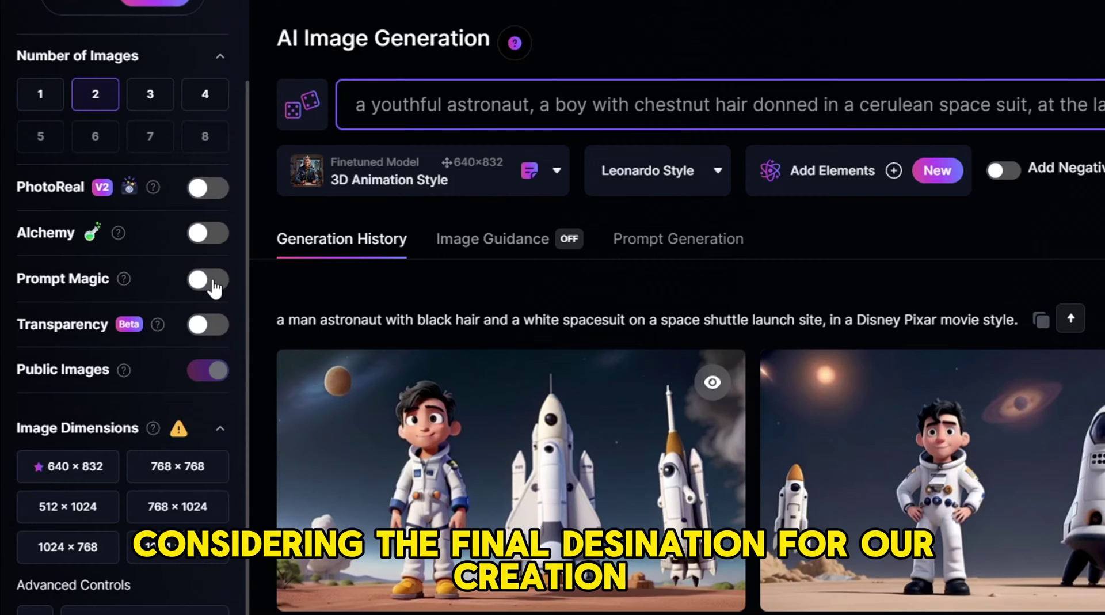
# Step: Generate at 16:9, then append 'earth setting under a clear azure sky!' to the prompt
pyautogui.scroll(-4, 164, 568)
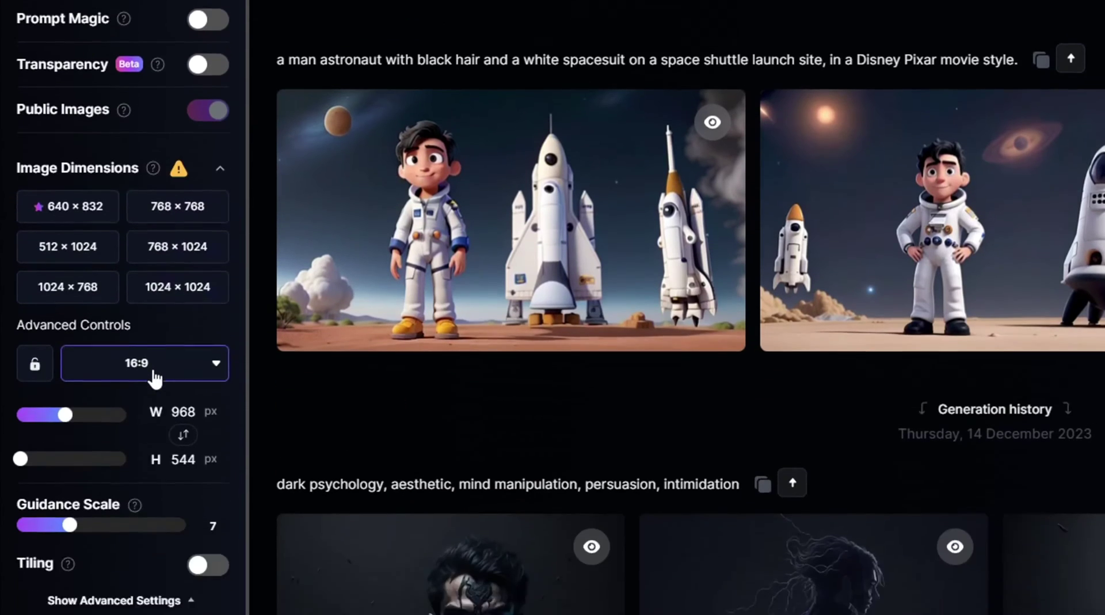
pyautogui.click(154, 378)
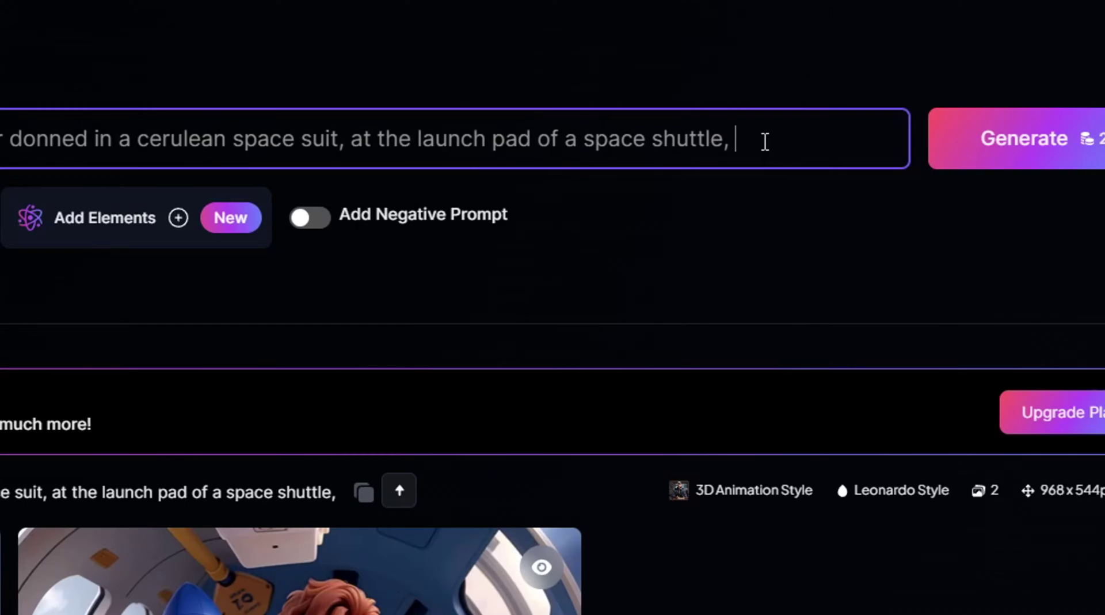
pyautogui.write('earth setti')
pyautogui.write('ng under a clear azu')
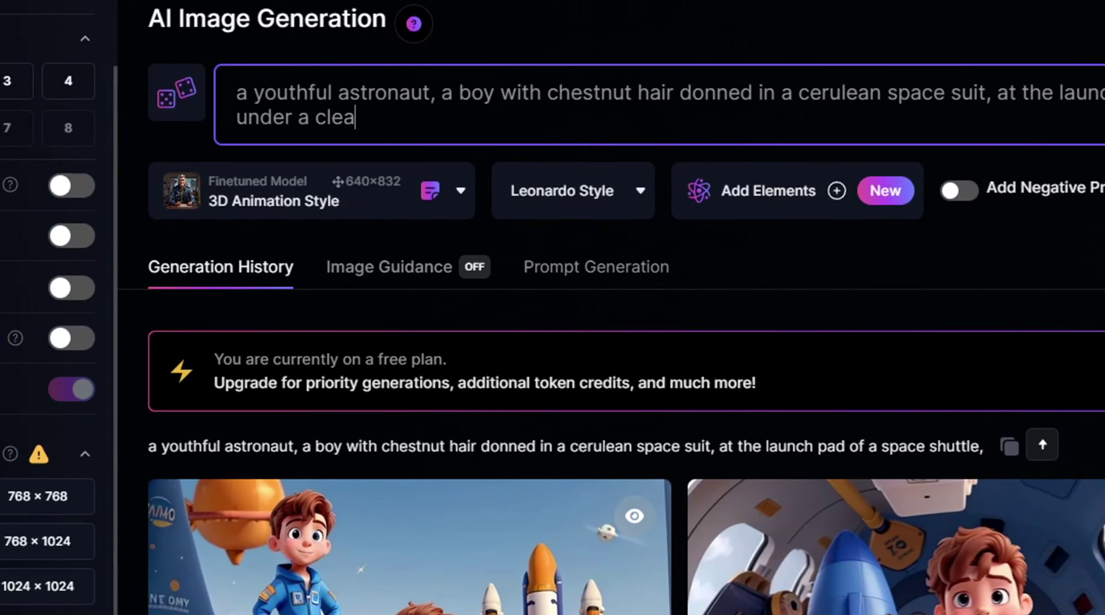
pyautogui.write('re sky!')
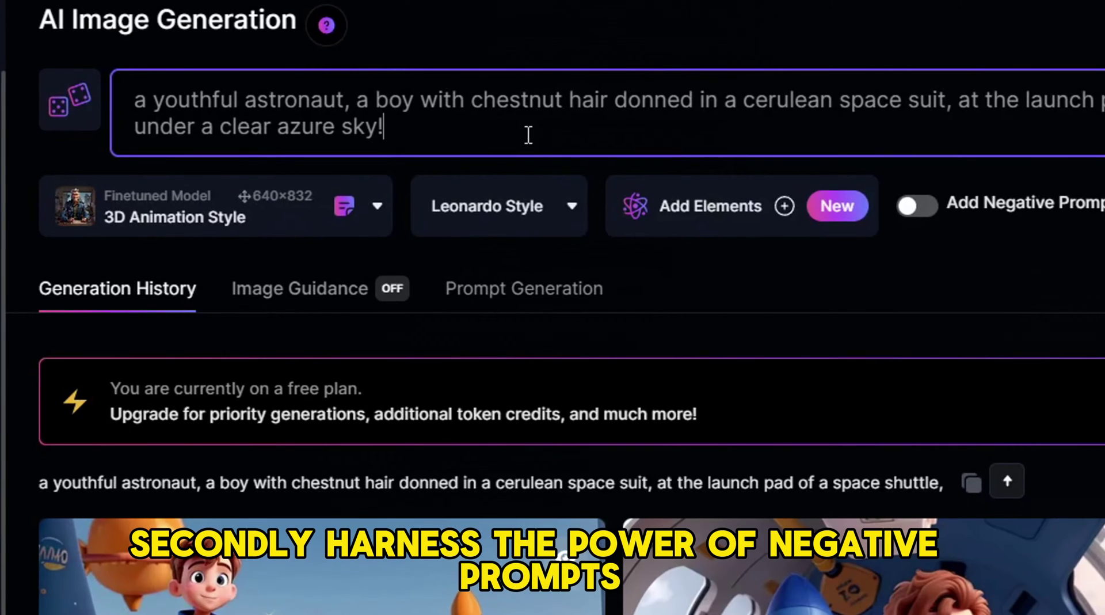
# Step: Add the negative prompt 'multiple characters, outside earth' and generate new images
pyautogui.click(918, 208)
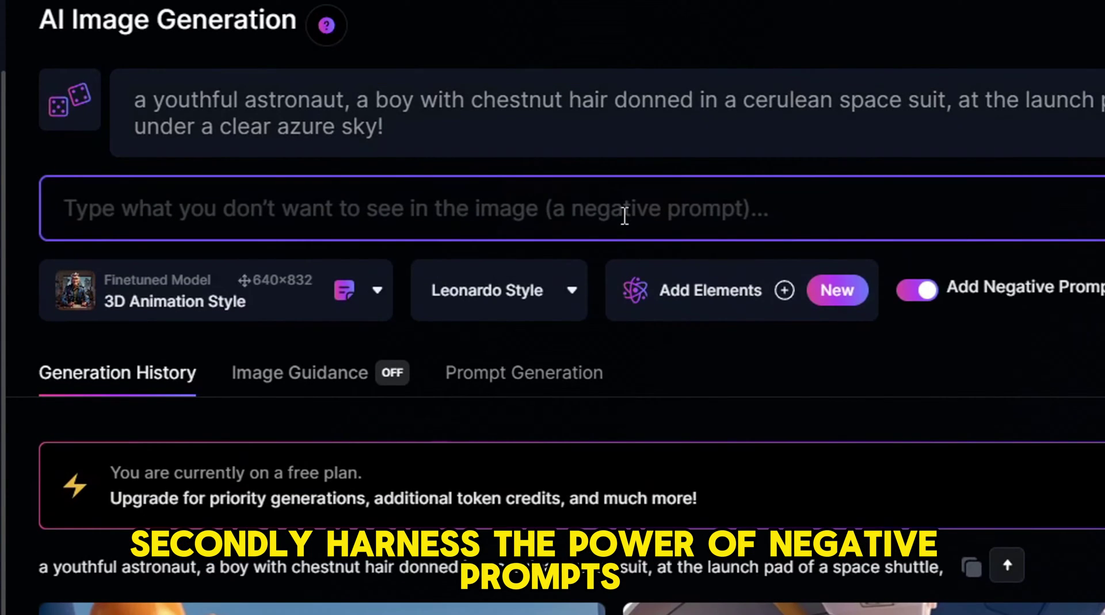
pyautogui.write('multipl')
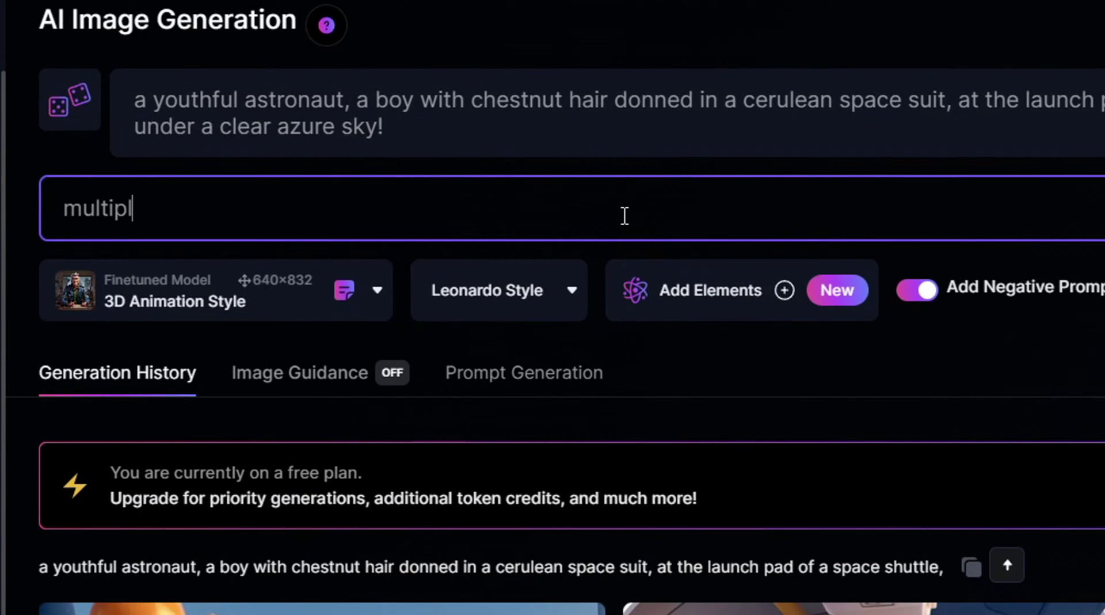
pyautogui.write('e characters, o')
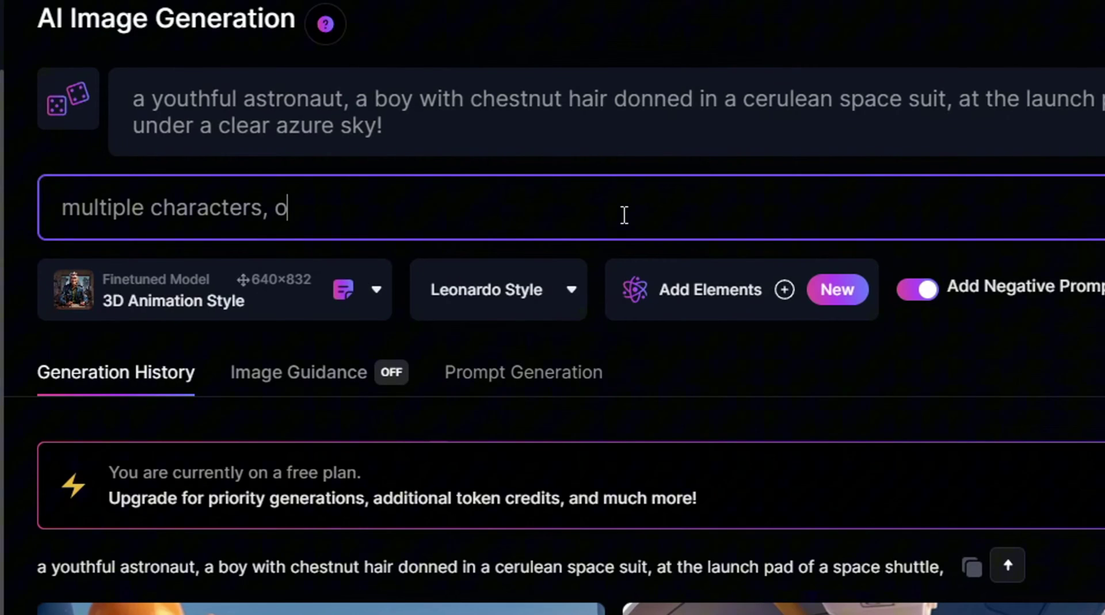
pyautogui.write('utside earth')
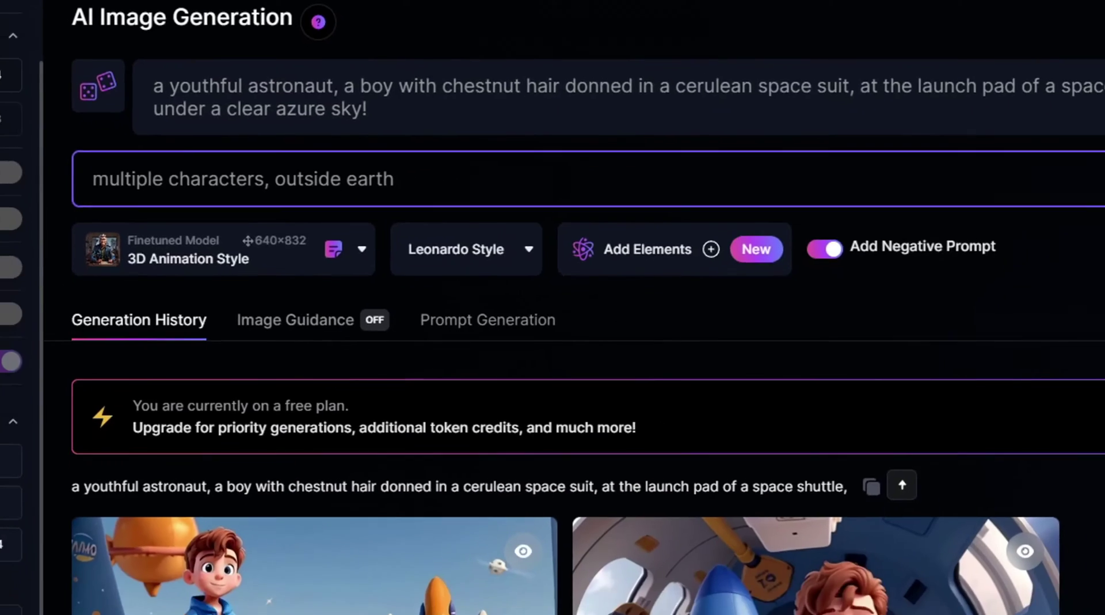
pyautogui.press('Return')
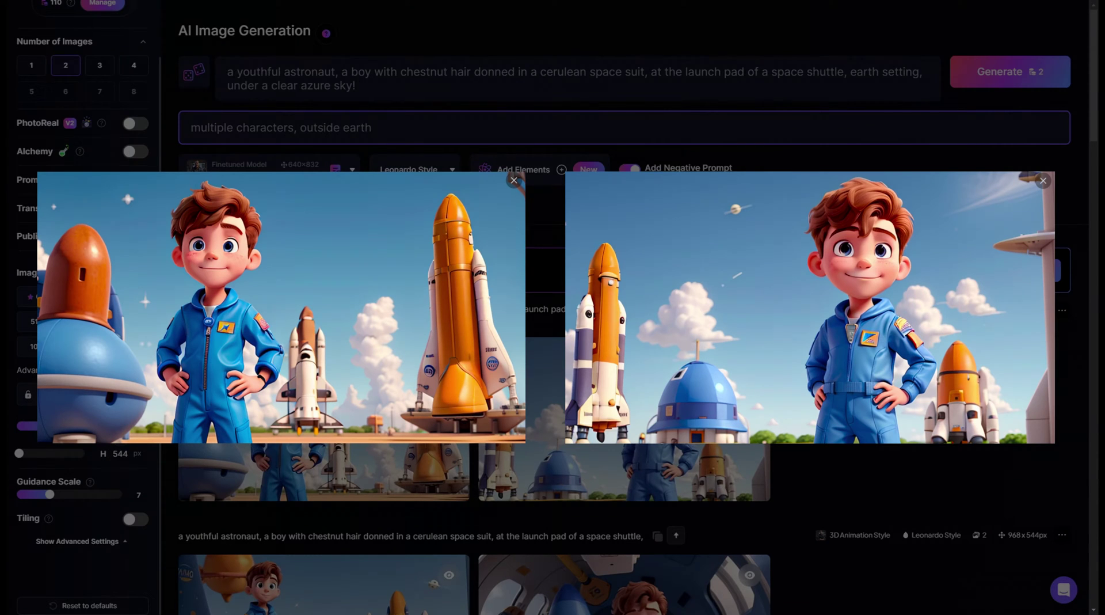
# Step: Upscale the second astronaut image with HD Crisp Upscale
pyautogui.scroll(-1, 599, 332)
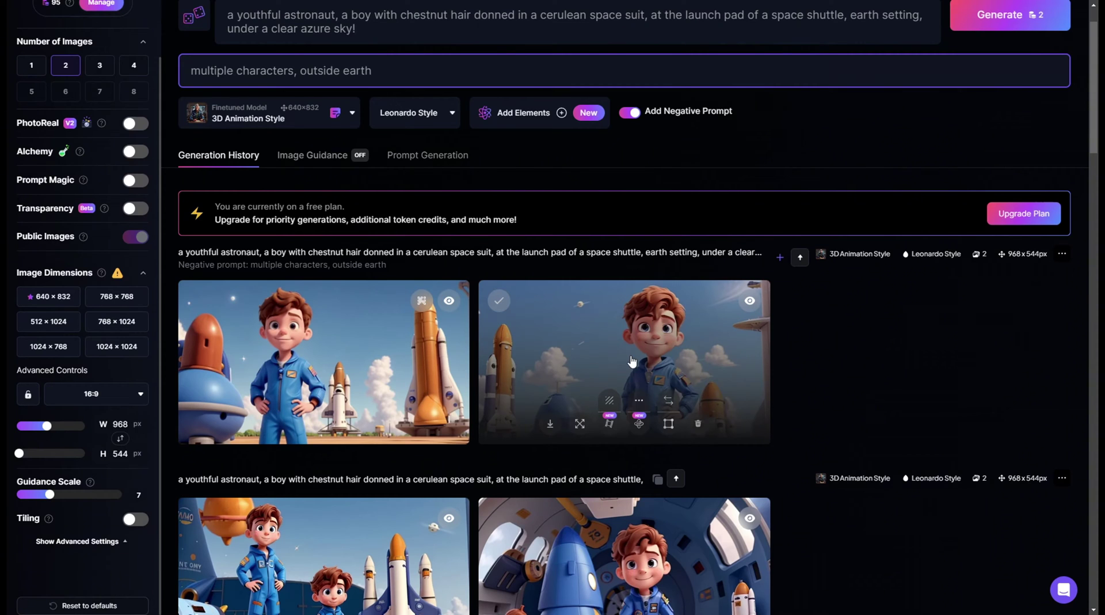
pyautogui.click(639, 403)
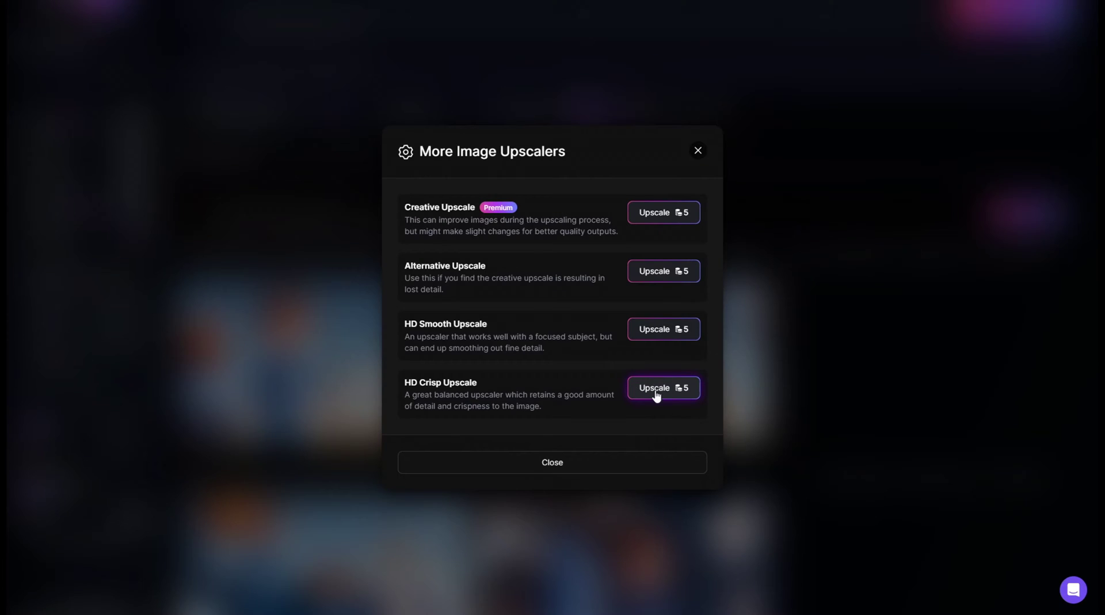
pyautogui.click(674, 390)
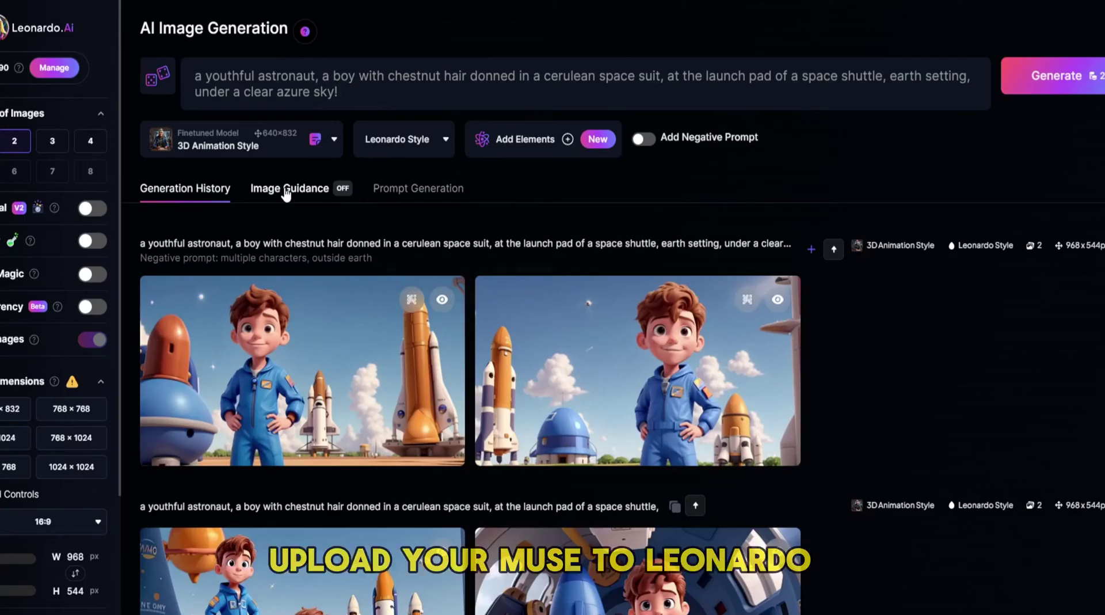
# Step: Use image guidance and generate images from the prompt 'flying spaceship'
pyautogui.click(277, 183)
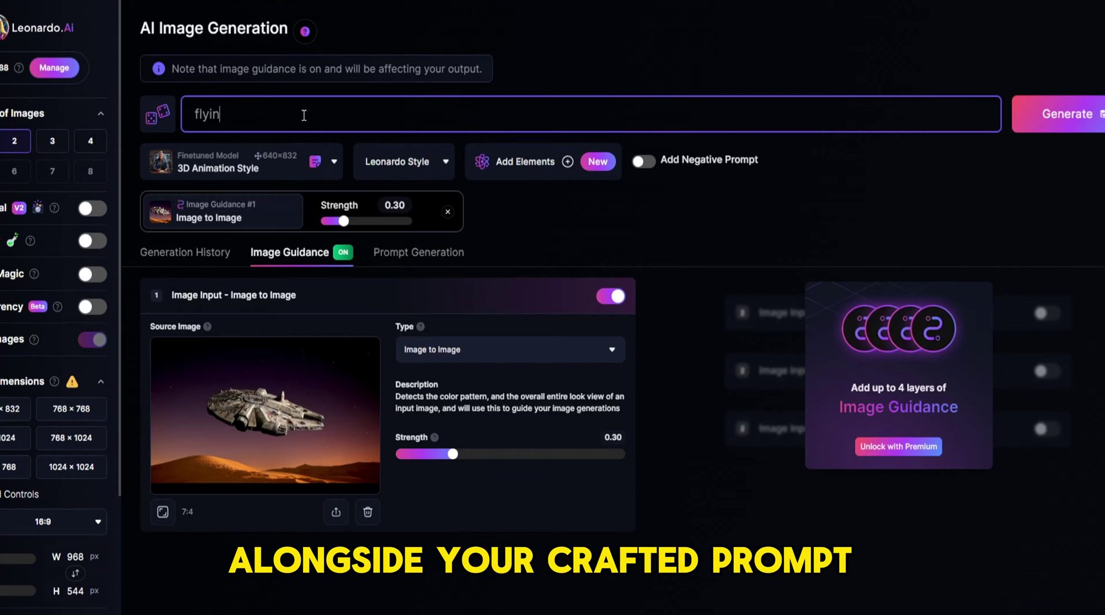
pyautogui.write('g space')
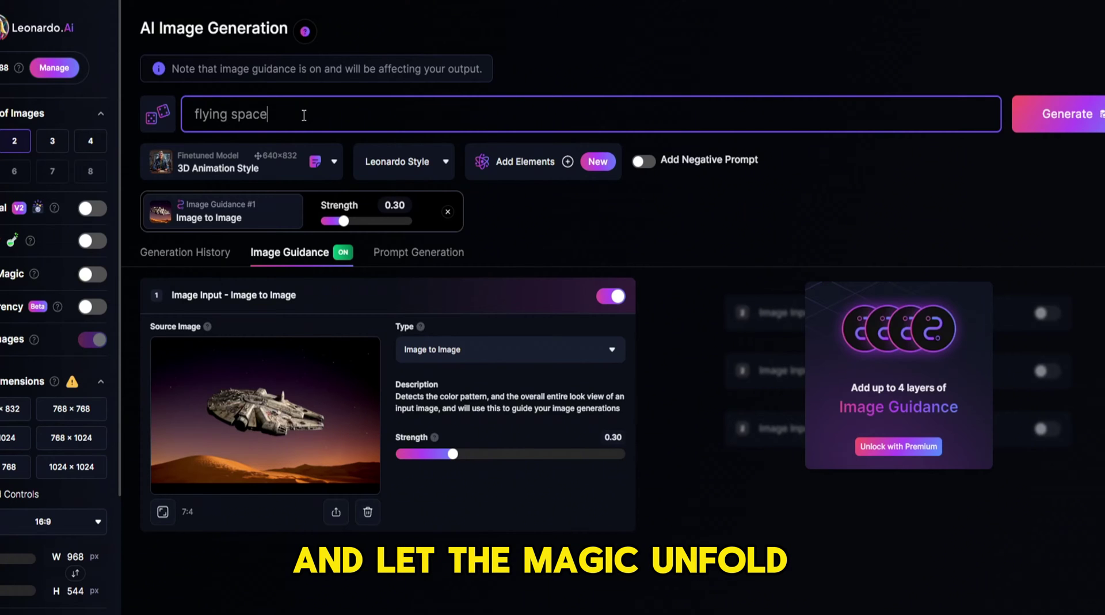
pyautogui.write('ship')
pyautogui.press('Return')
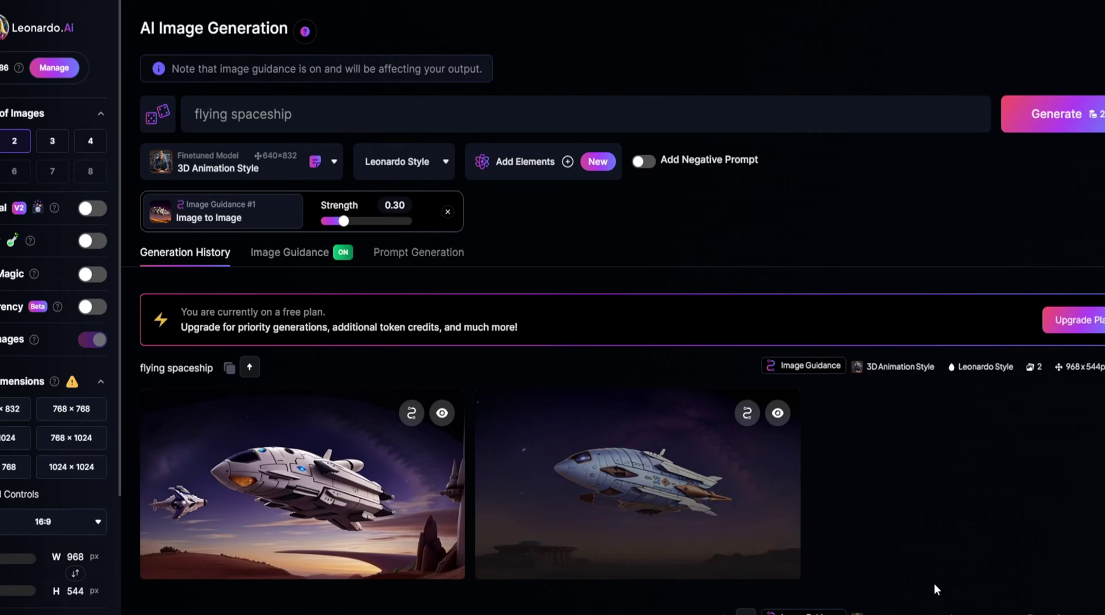
# Step: Append ', brown spaceship' to the prompt and generate again
pyautogui.click(322, 114)
pyautogui.write(', brown spaces')
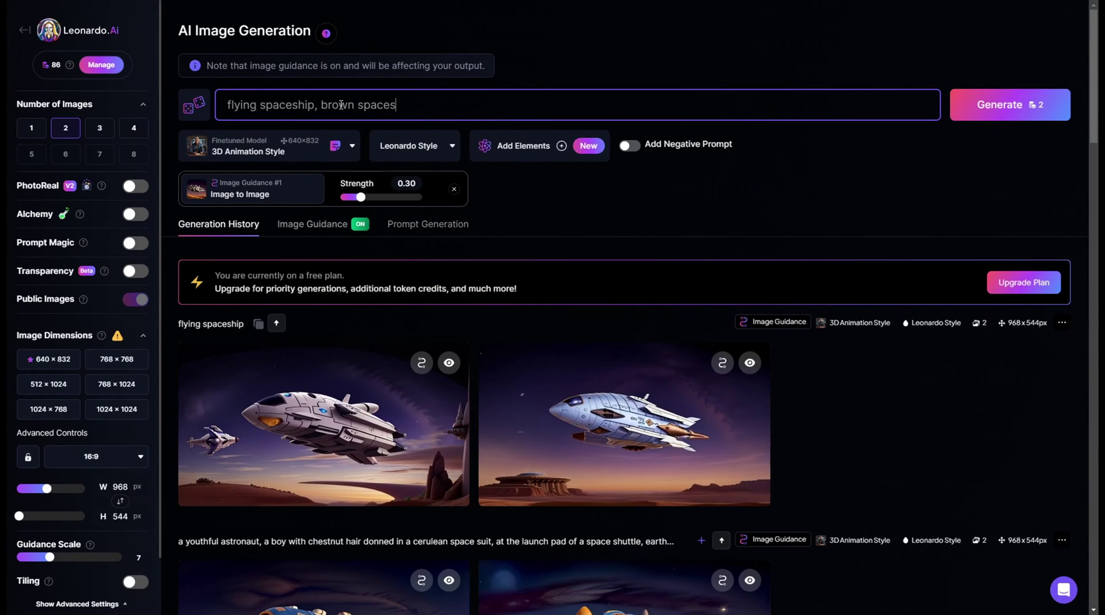
pyautogui.click(1010, 107)
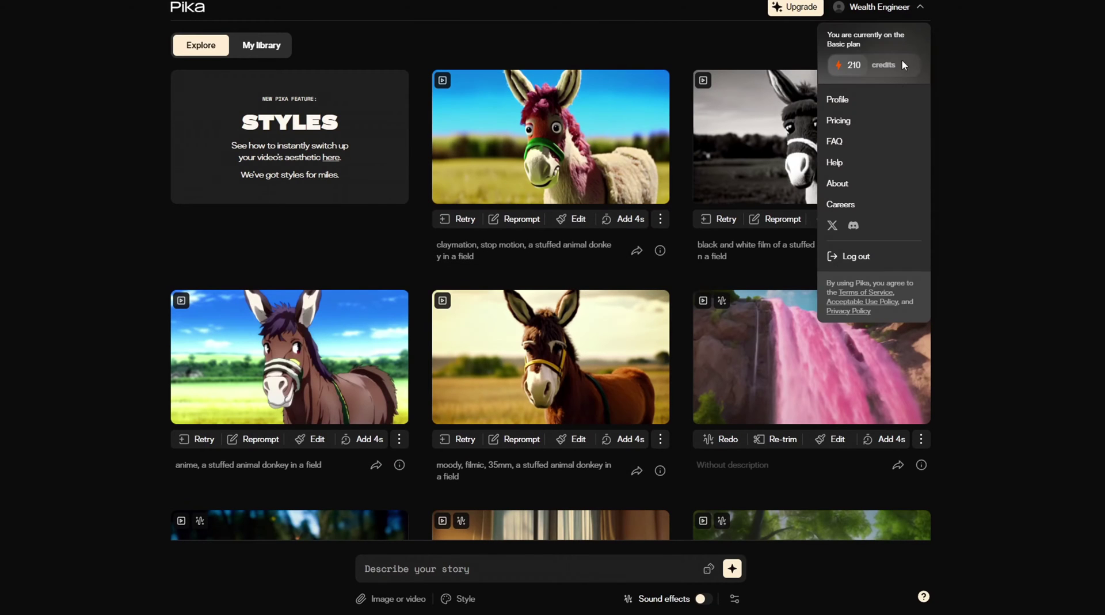
# Step: Go to Pika's Discord server and open the generate-1 channel
pyautogui.click(853, 225)
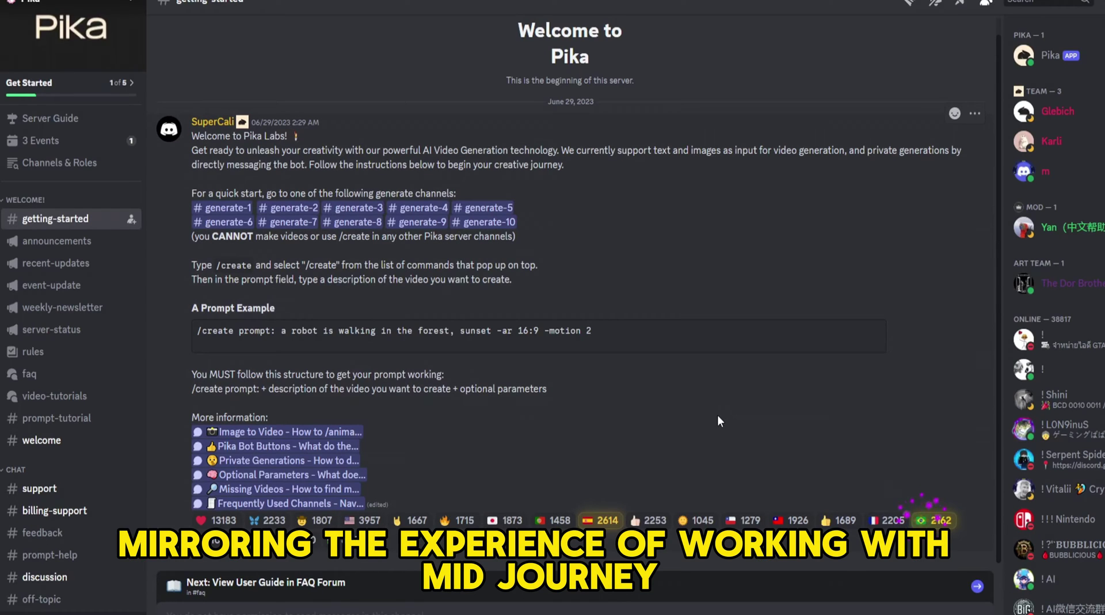
pyautogui.scroll(-3, 69, 314)
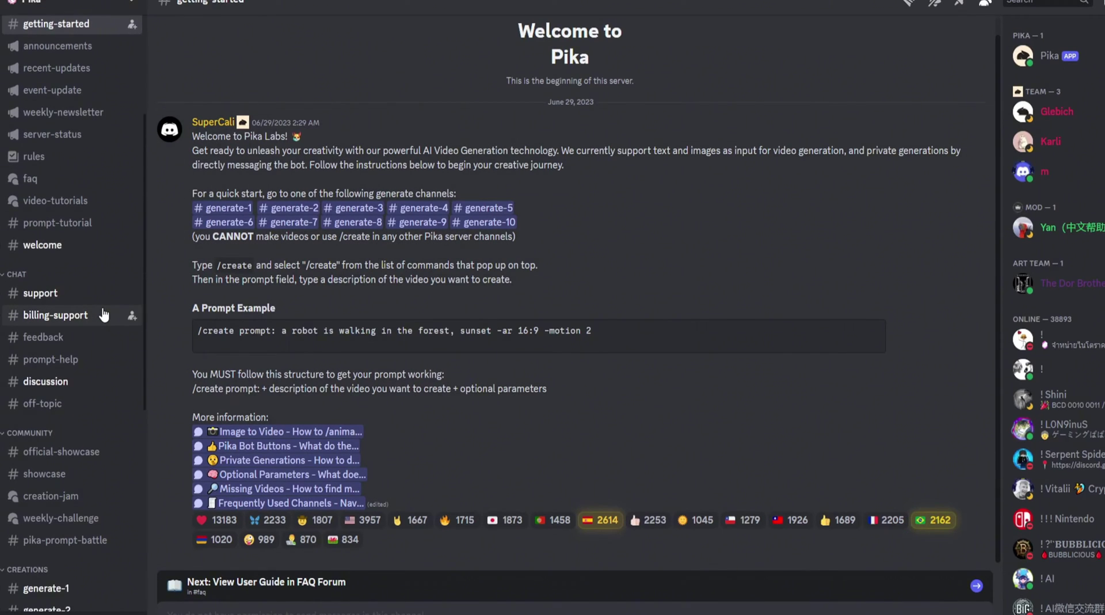
pyautogui.scroll(-8, 103, 314)
pyautogui.click(46, 182)
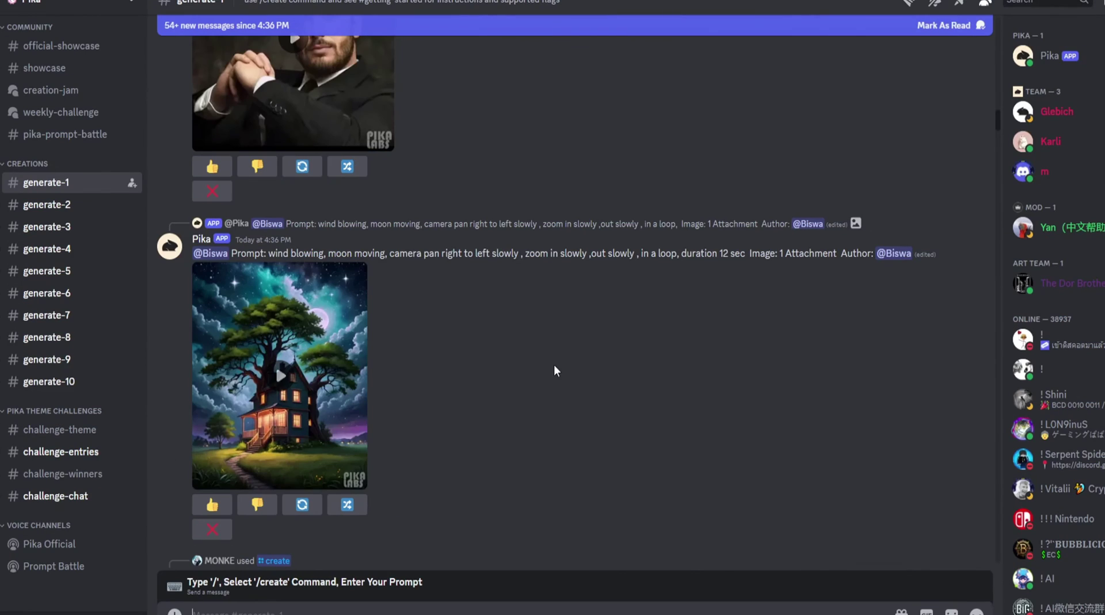
# Step: Open a direct message with the Pika bot and start the /animate command
pyautogui.rightClick(1051, 66)
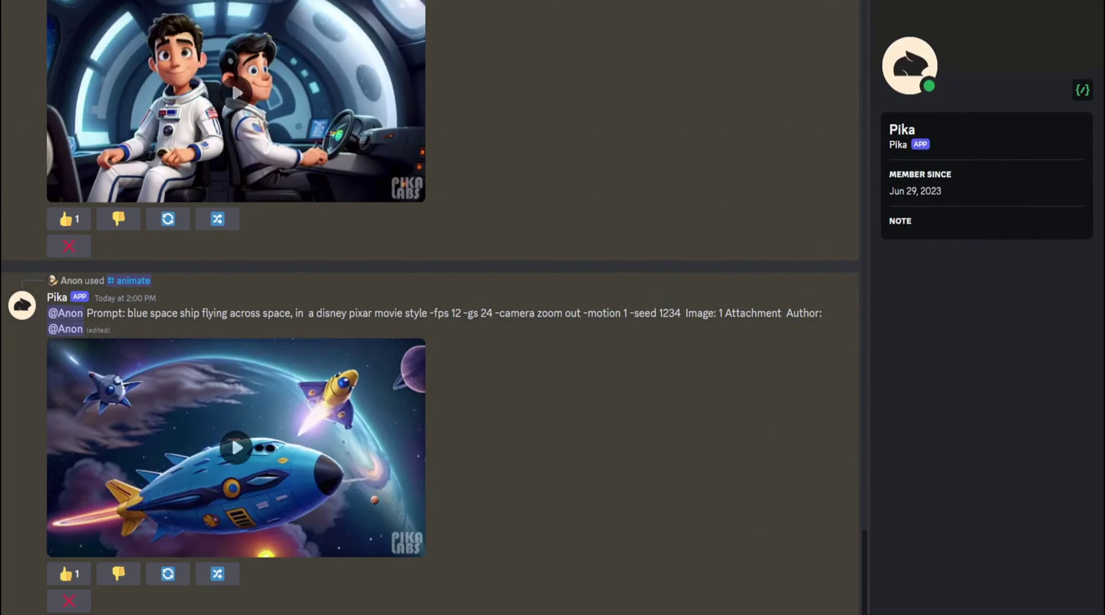
pyautogui.write('/')
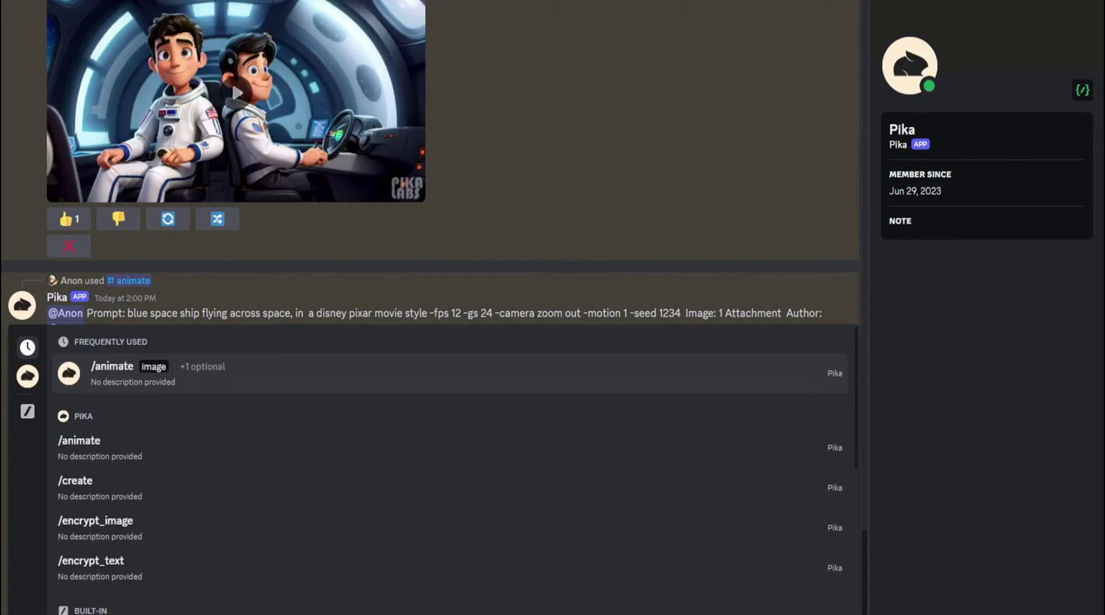
pyautogui.click(78, 457)
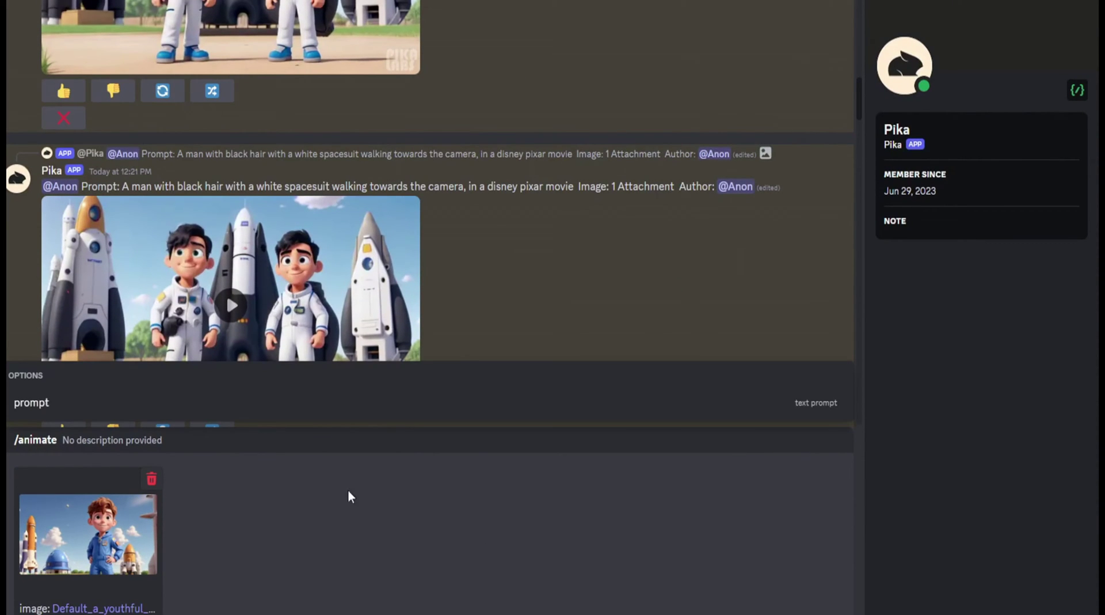
# Step: Add a prompt option reading 'An astronaut with chestnut hair in a cerulean spacesuit'
pyautogui.click(68, 402)
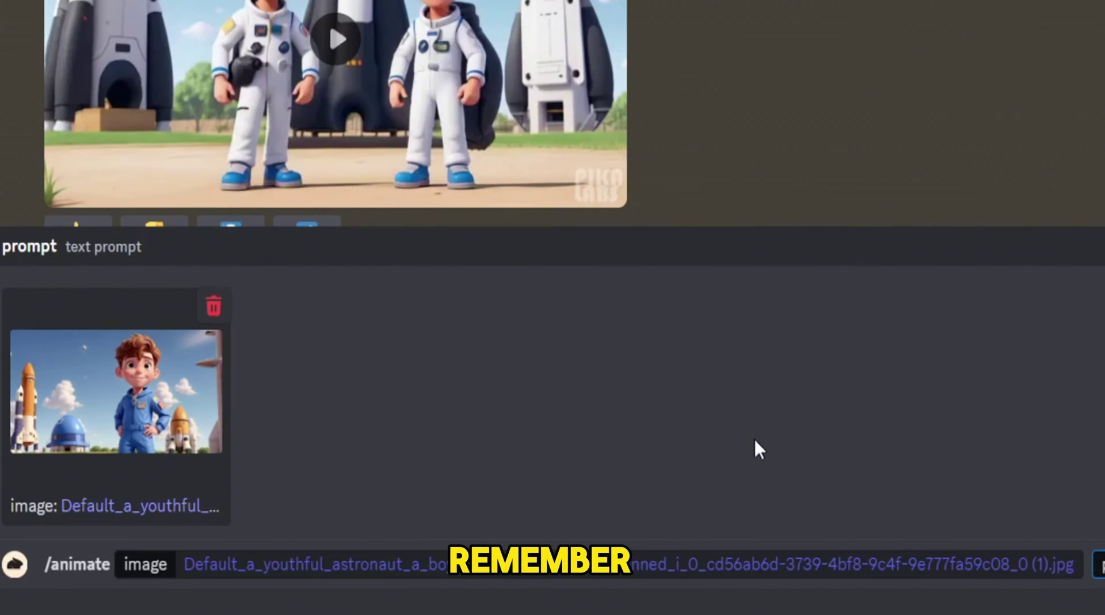
pyautogui.write('An astronaut with chestnut hair')
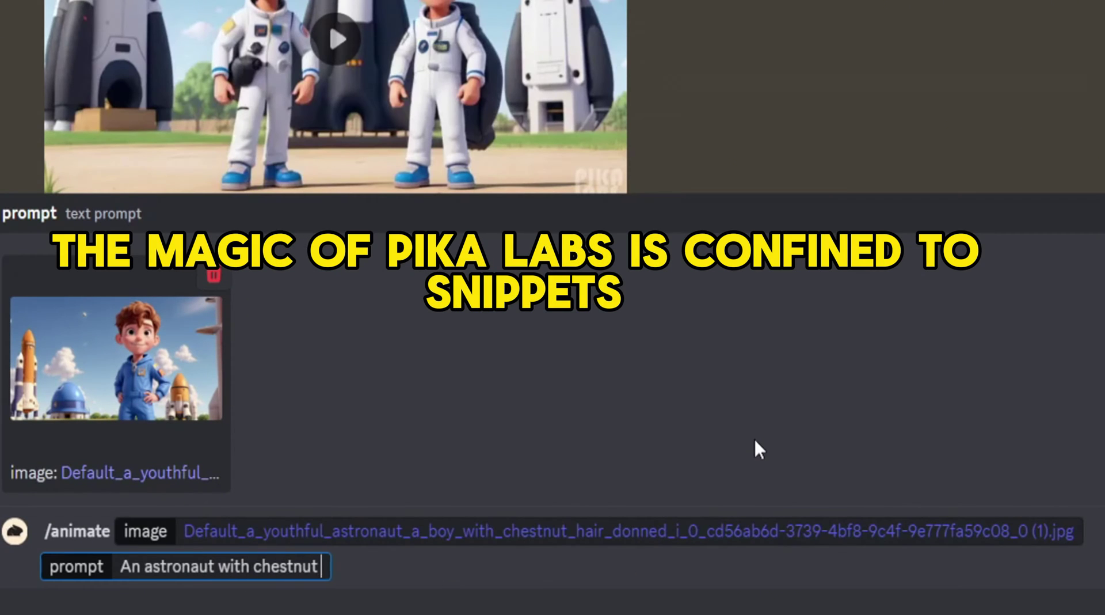
pyautogui.write(' in a cerulean spacesuit walking towards the camera, in a disney pixar film')
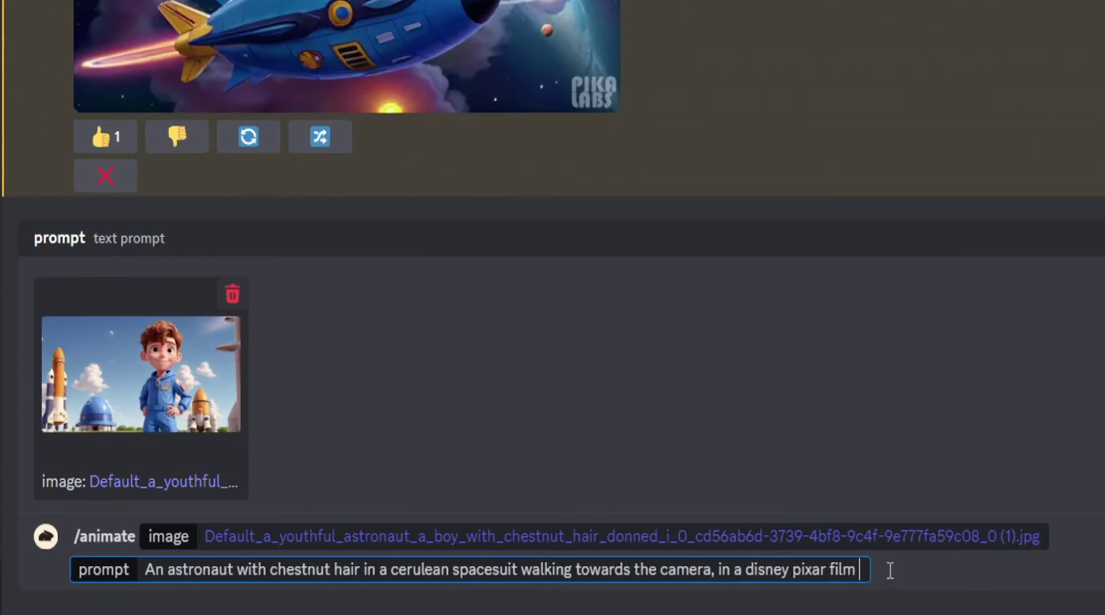
# Step: Drop the -neg flag and append -fps 12 -gs 24 to the astronaut prompt
pyautogui.write('-neg')
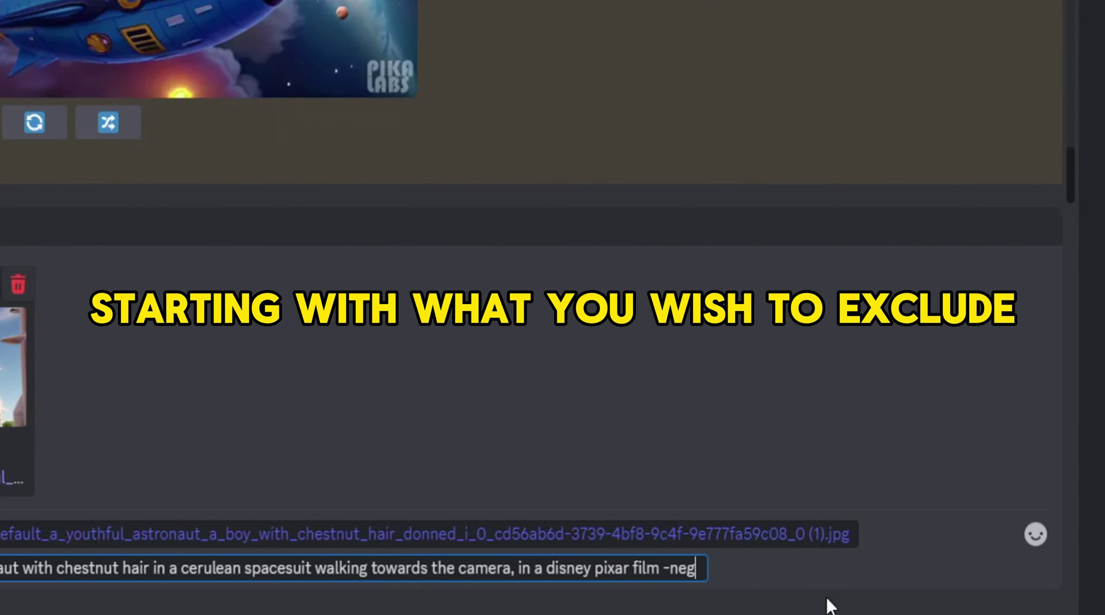
pyautogui.moveTo(686, 569); pyautogui.dragTo(655, 568)
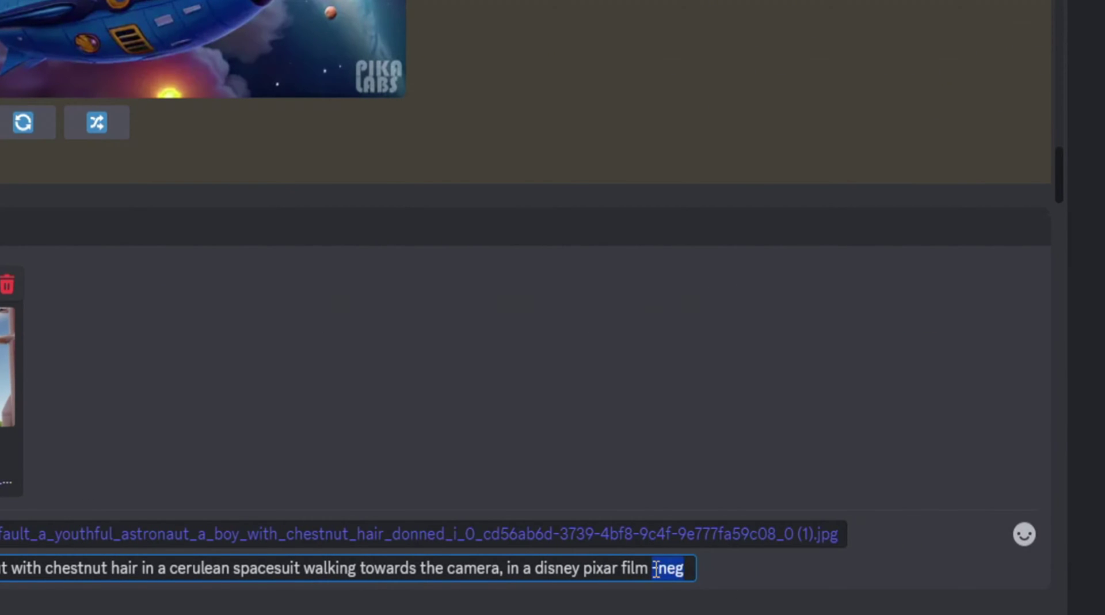
pyautogui.press('BackSpace')
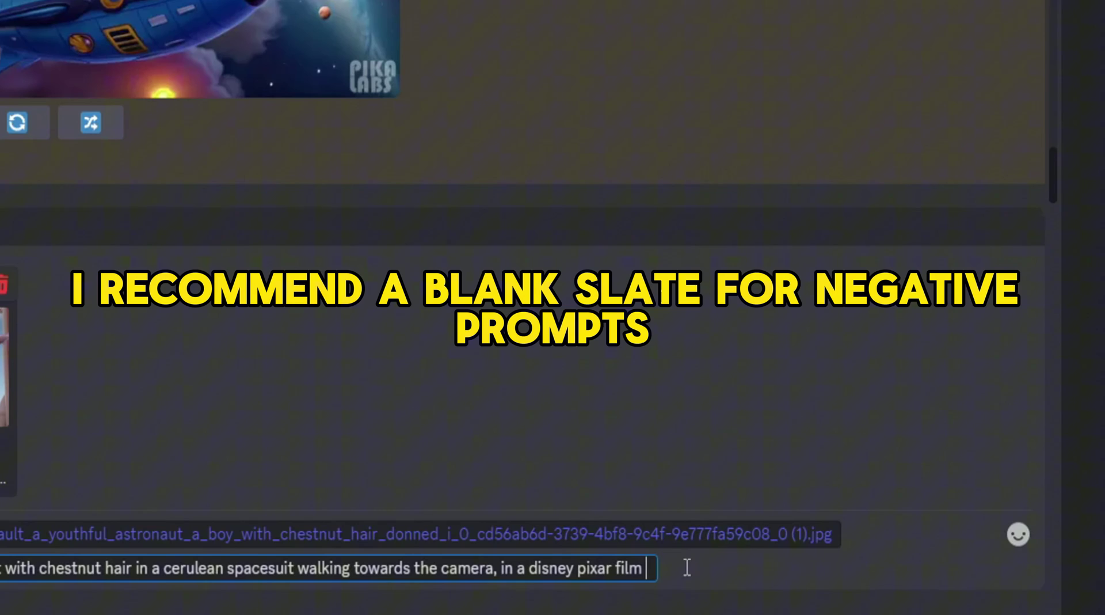
pyautogui.write('-')
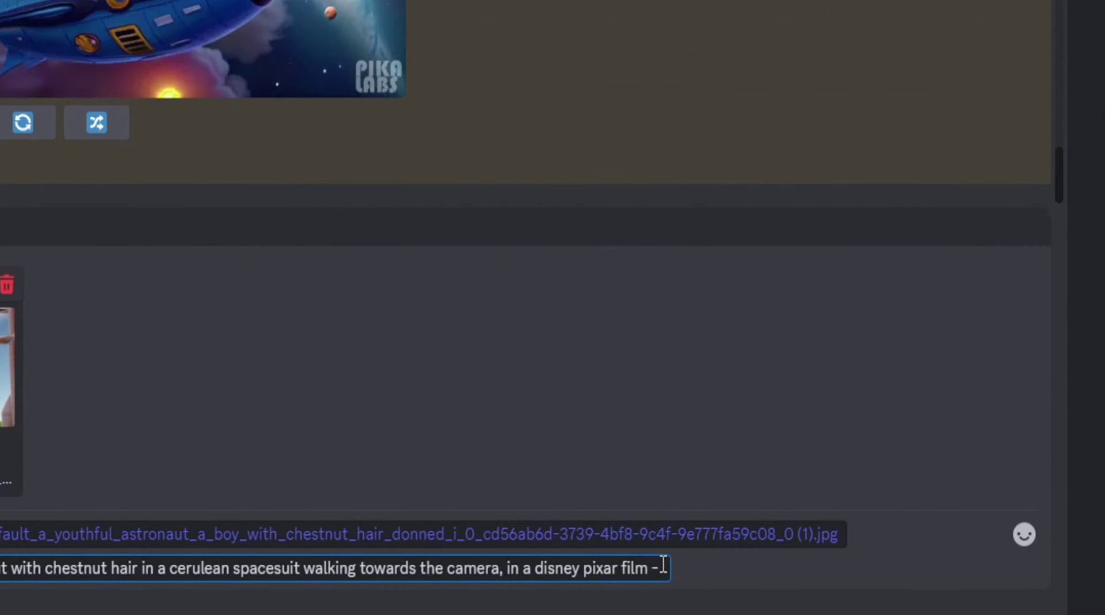
pyautogui.write('fps 12')
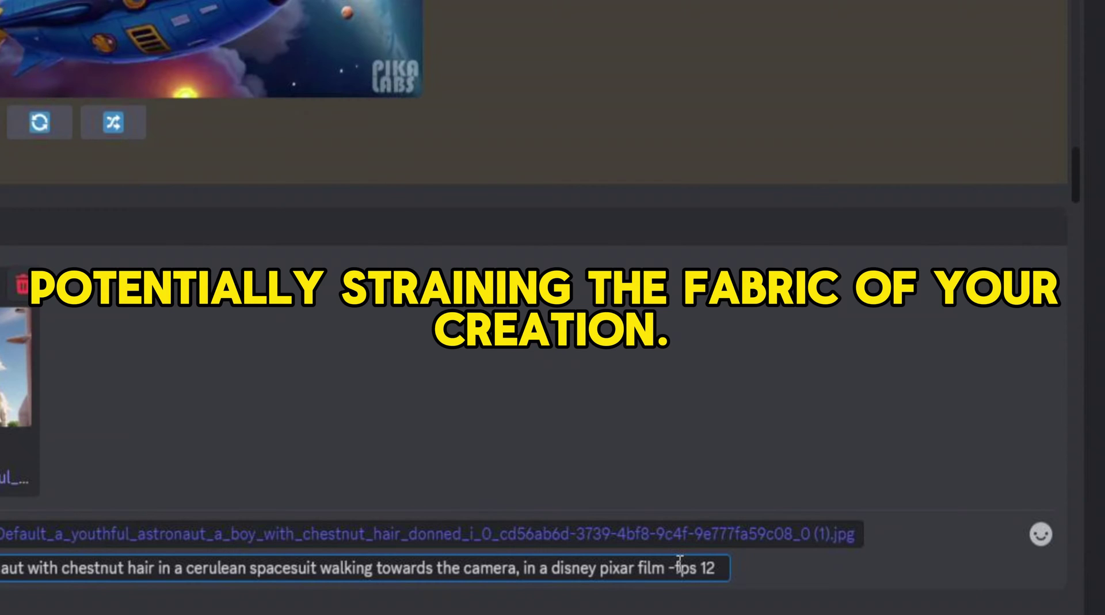
pyautogui.write('-')
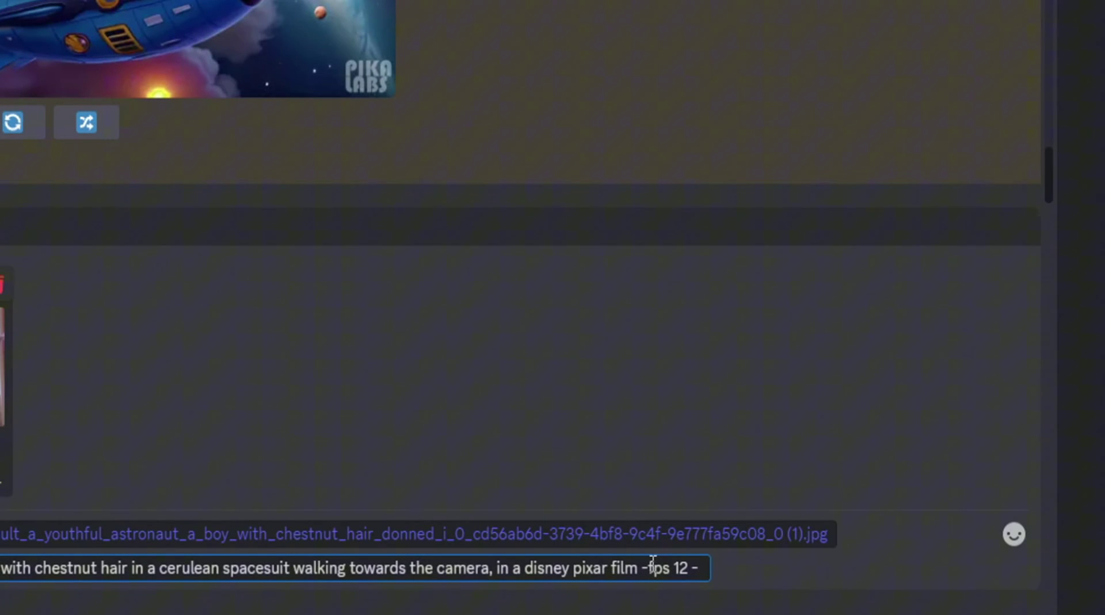
pyautogui.write('gs 24')
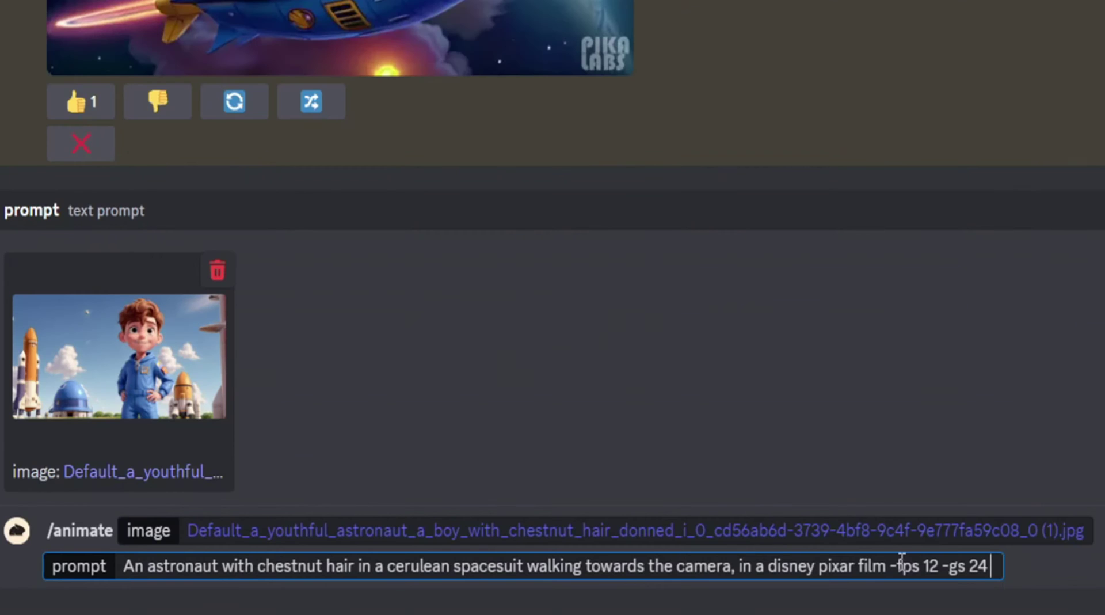
# Step: Add -camera zoom out -motion 1 -seed 1234 to the prompt and submit it to Pika
pyautogui.write('-camera')
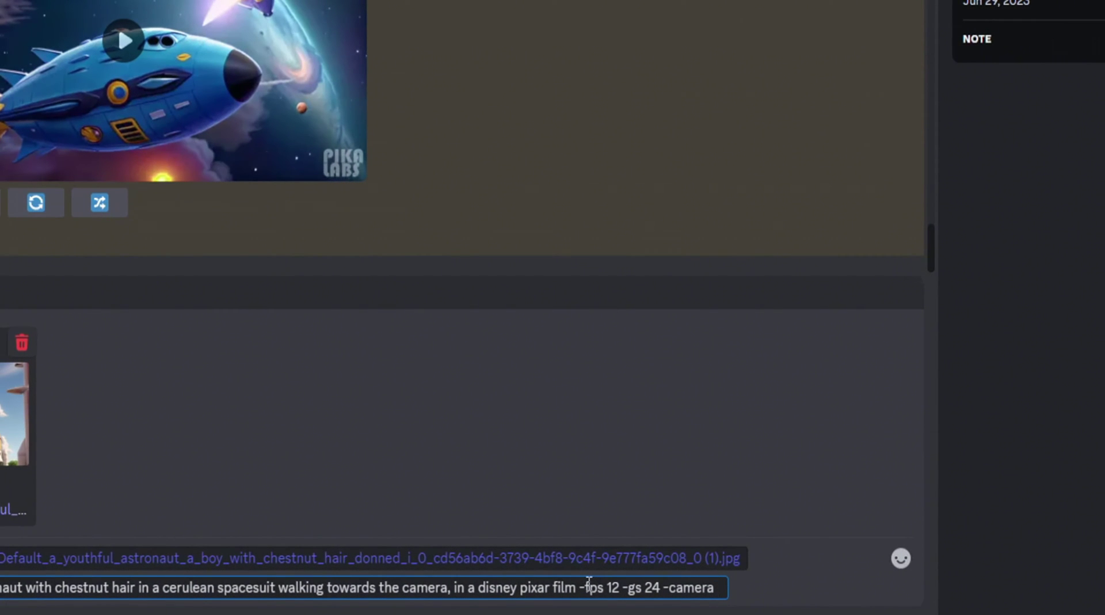
pyautogui.write(' zoom out')
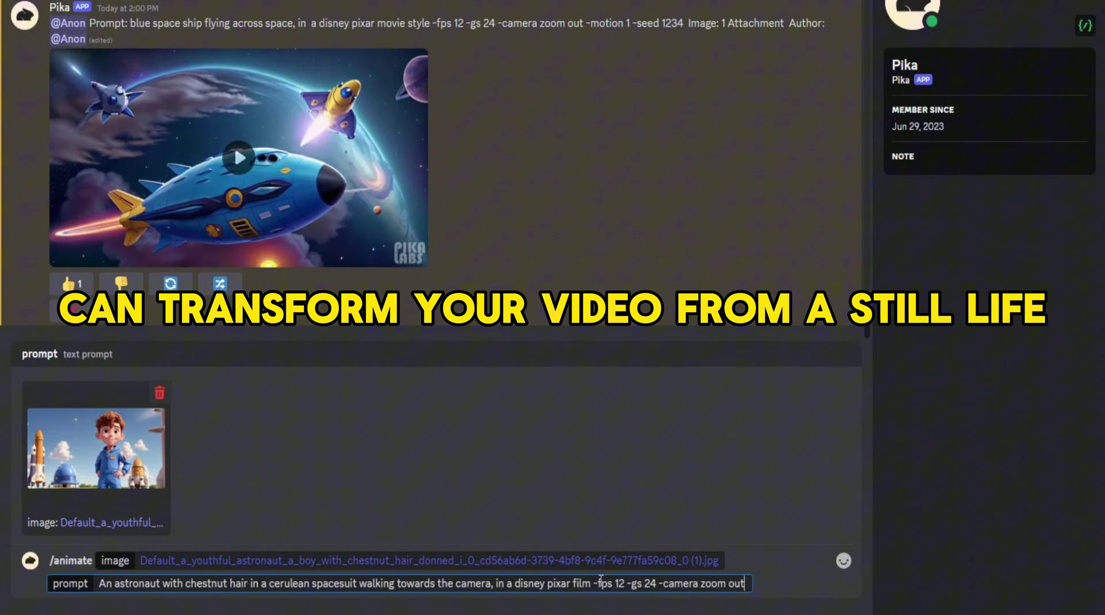
pyautogui.write(' -')
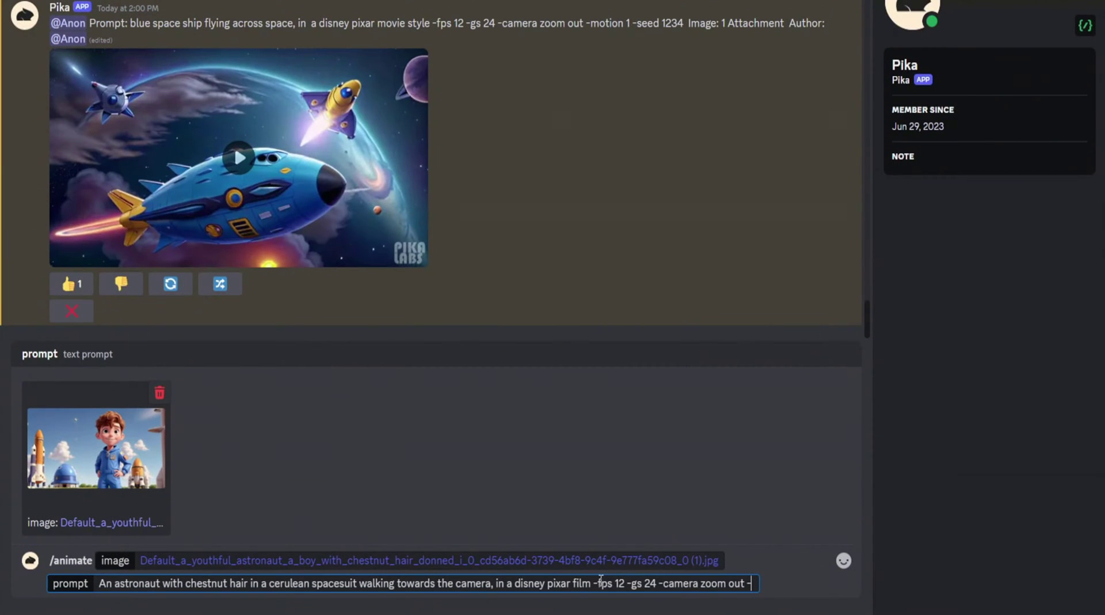
pyautogui.write('motion')
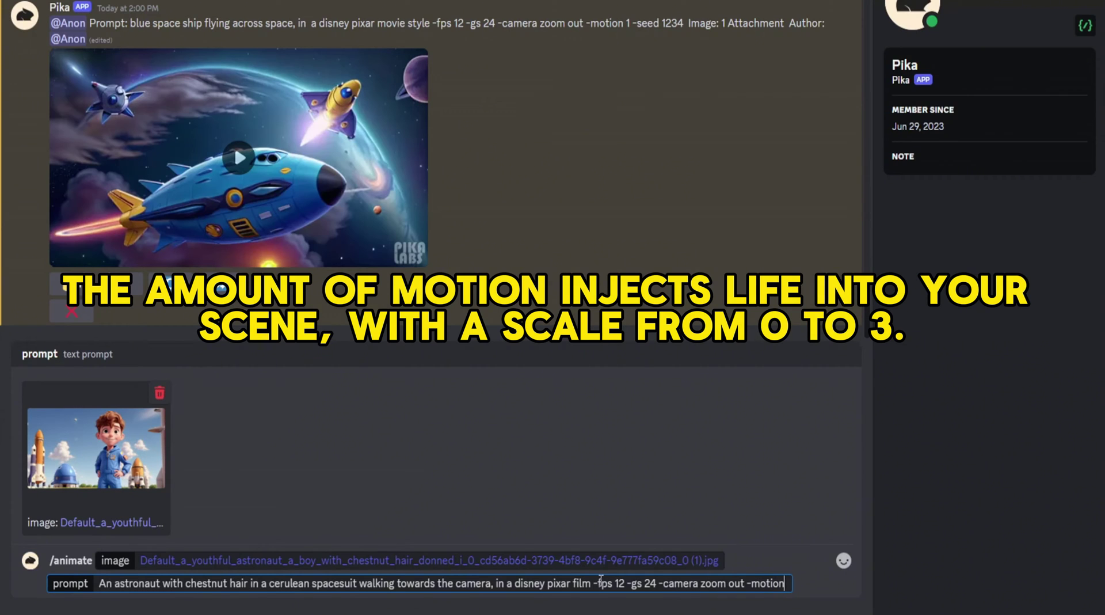
pyautogui.write(' 1')
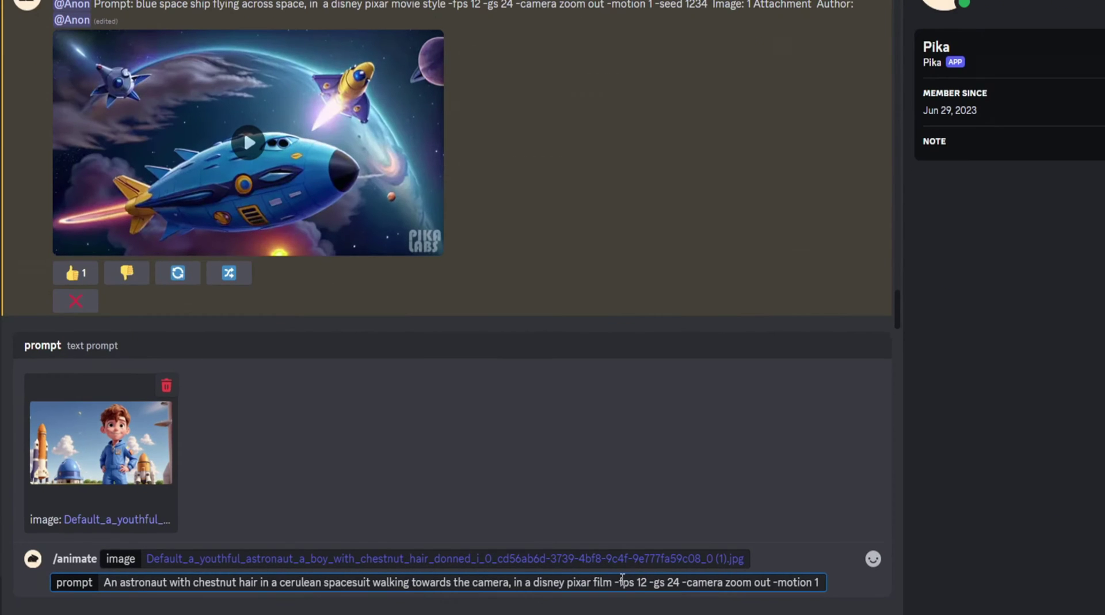
pyautogui.write(' -')
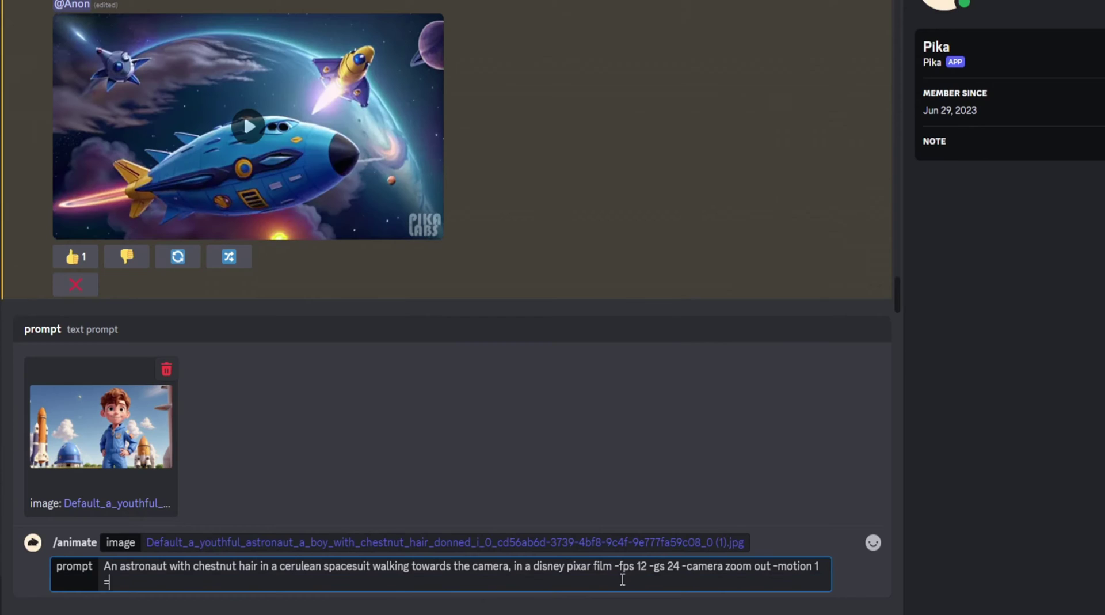
pyautogui.press('BackSpace')
pyautogui.press('BackSpace')
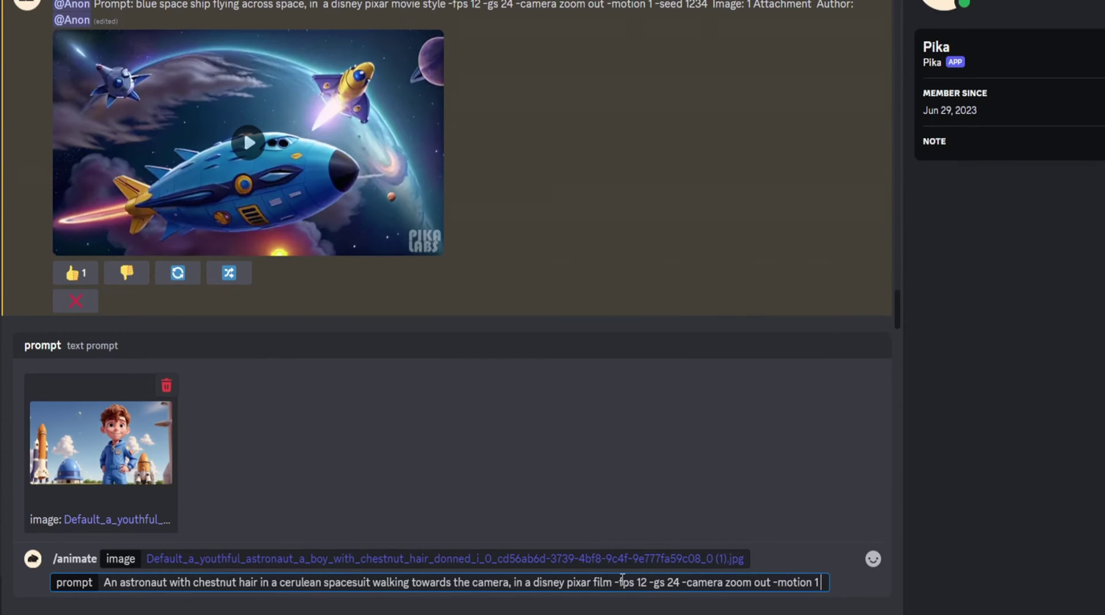
pyautogui.write('-seed 1234')
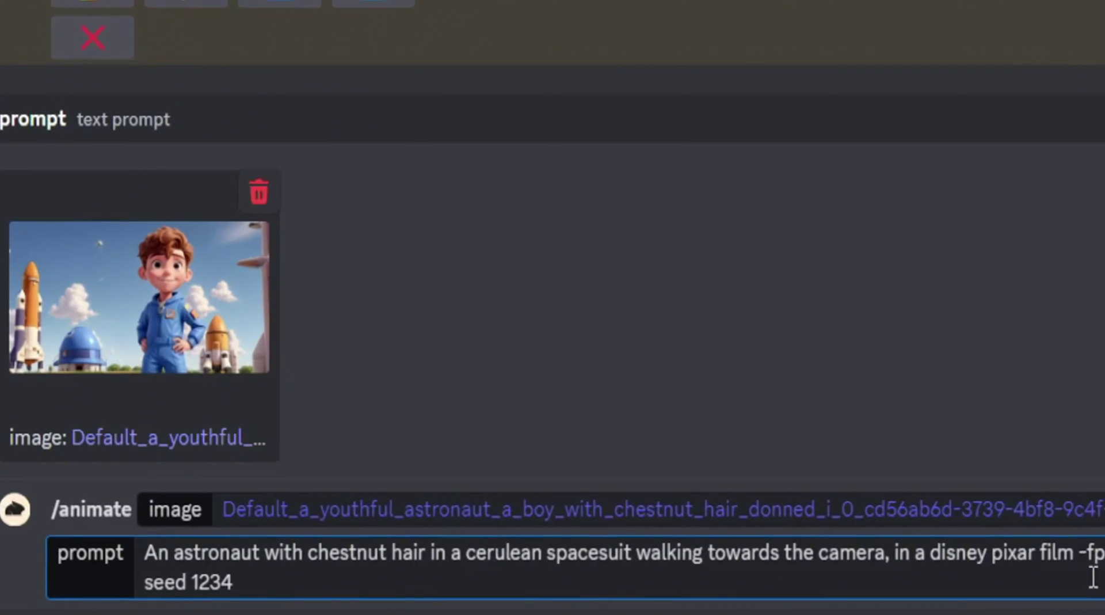
pyautogui.press('Return')
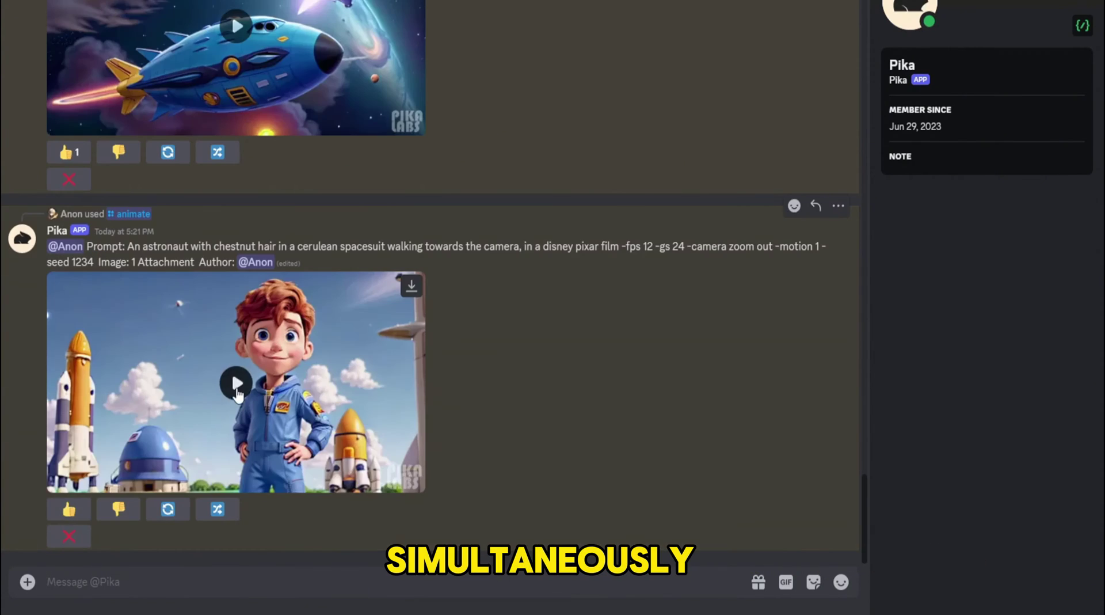
pyautogui.click(352, 446)
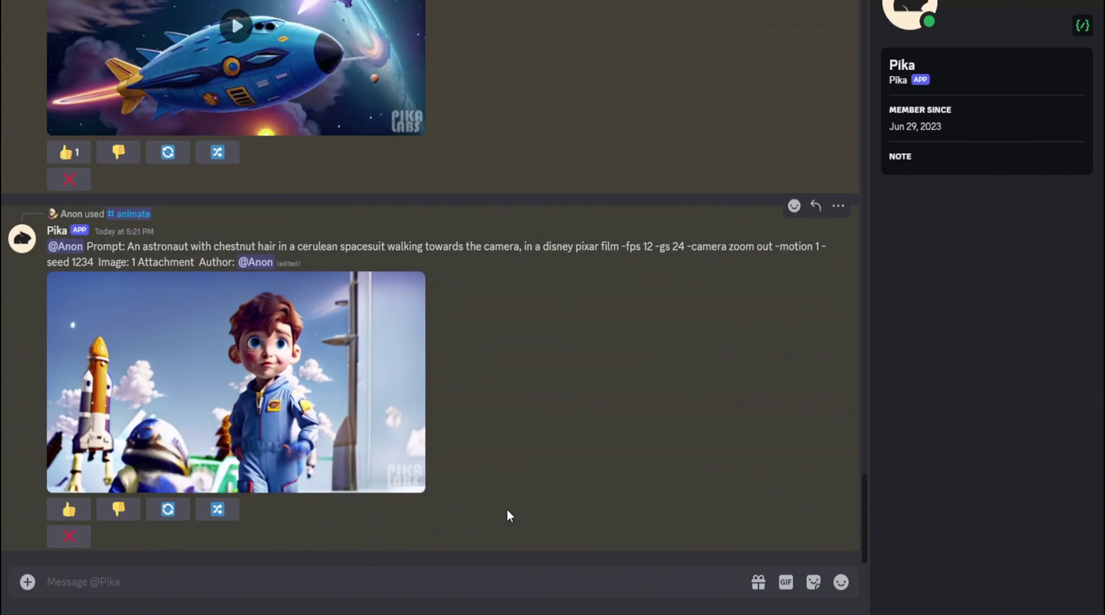
pyautogui.click(229, 514)
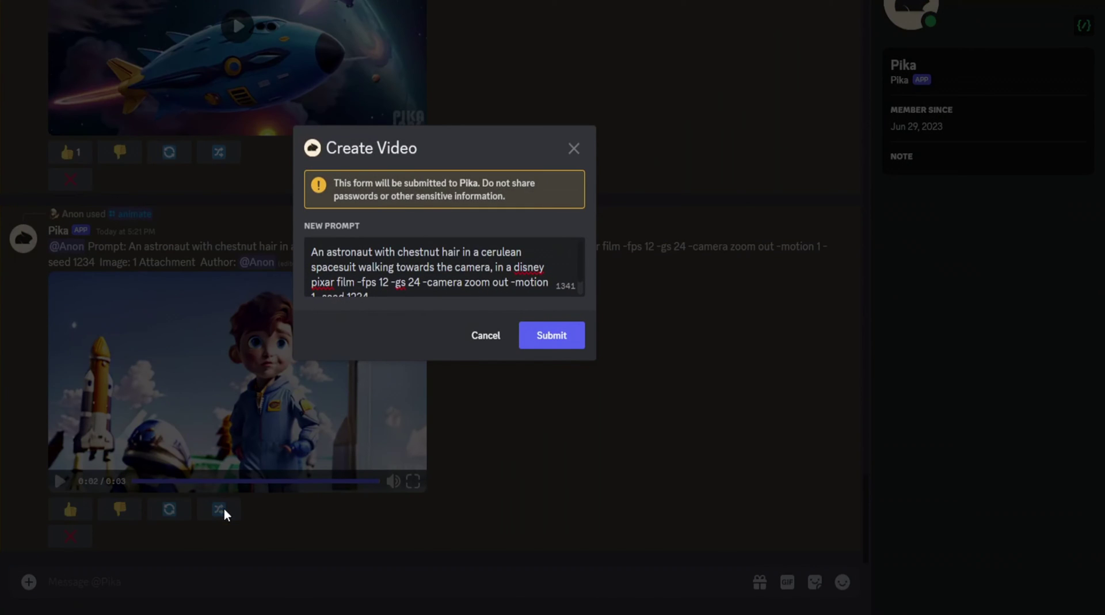
pyautogui.scroll(-1, 429, 260)
pyautogui.moveTo(415, 288); pyautogui.dragTo(302, 251)
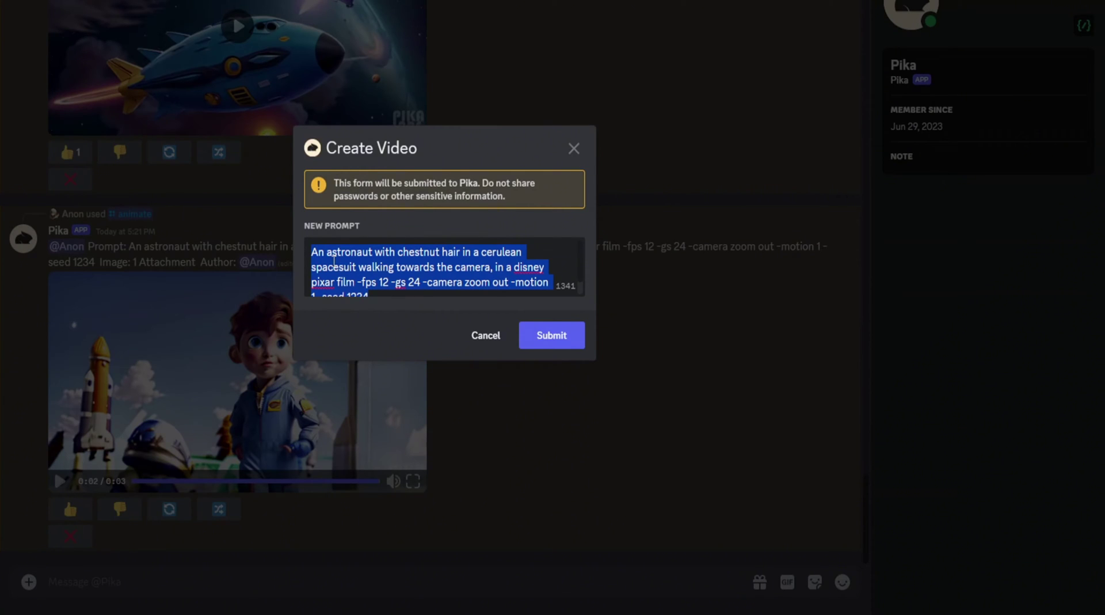
pyautogui.click(393, 284)
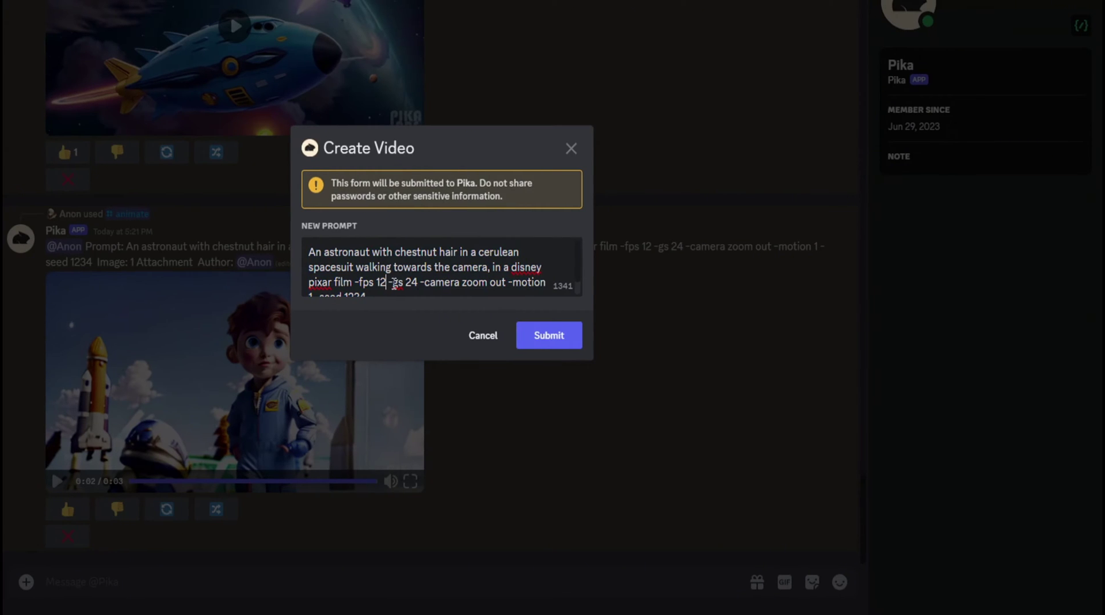
pyautogui.press('BackSpace')
pyautogui.press('BackSpace')
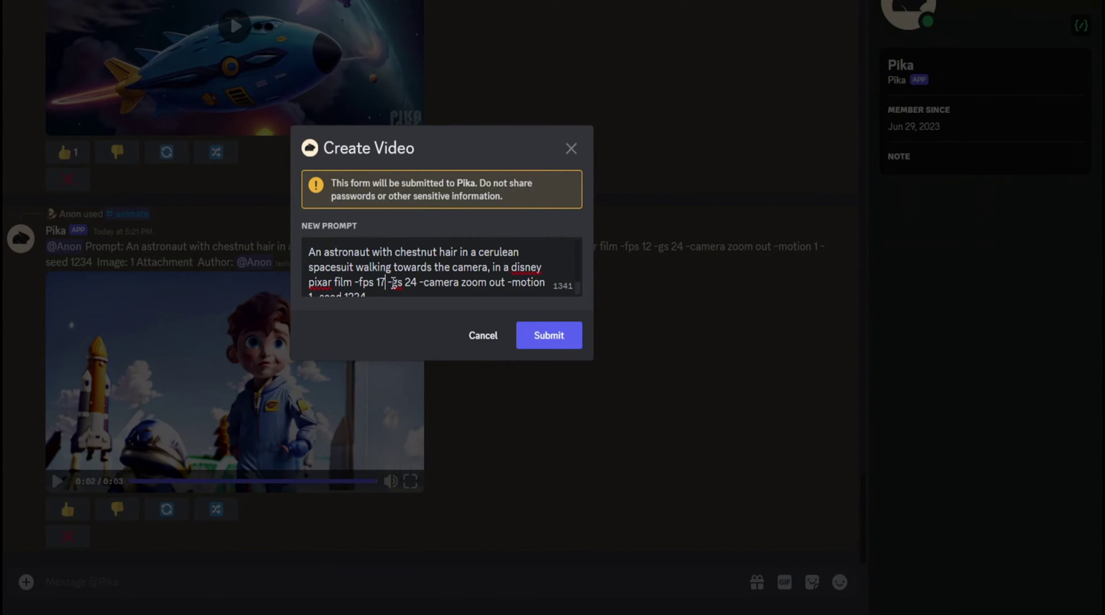
pyautogui.click(415, 283)
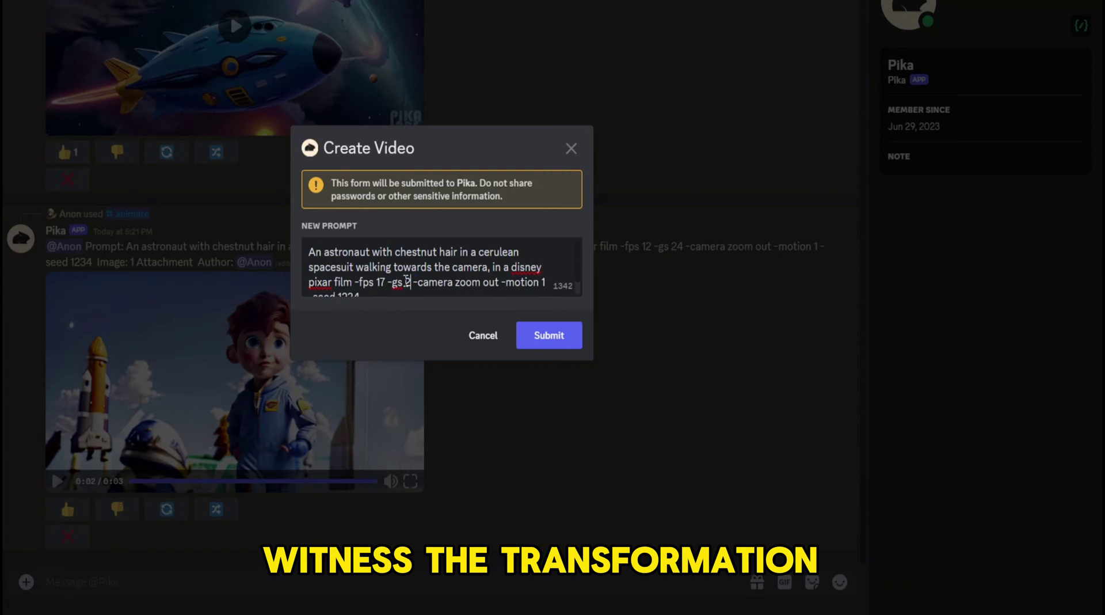
pyautogui.write('2')
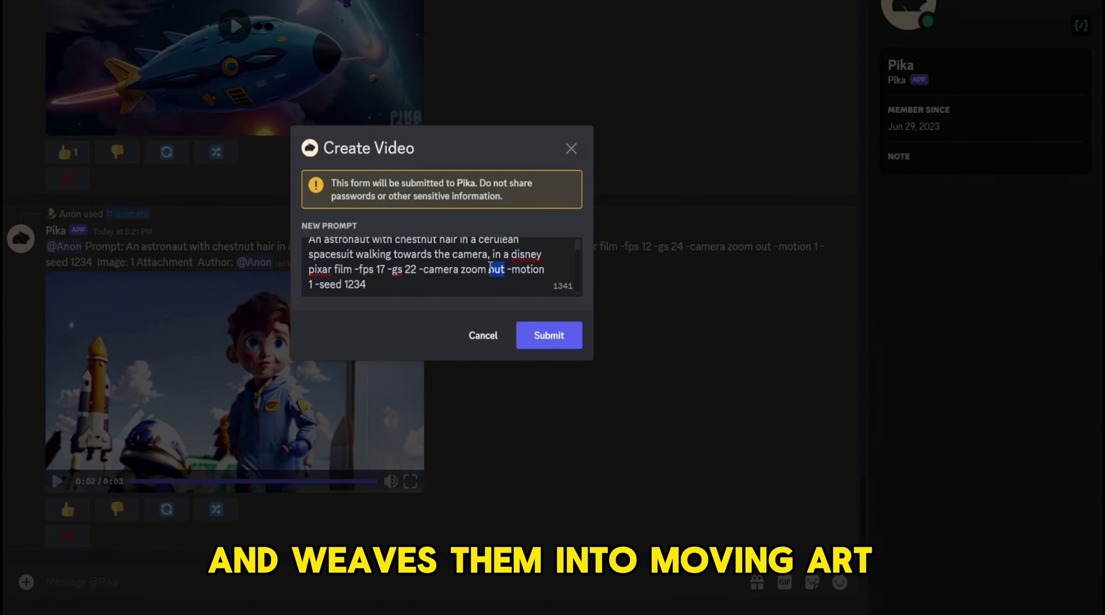
pyautogui.write('in')
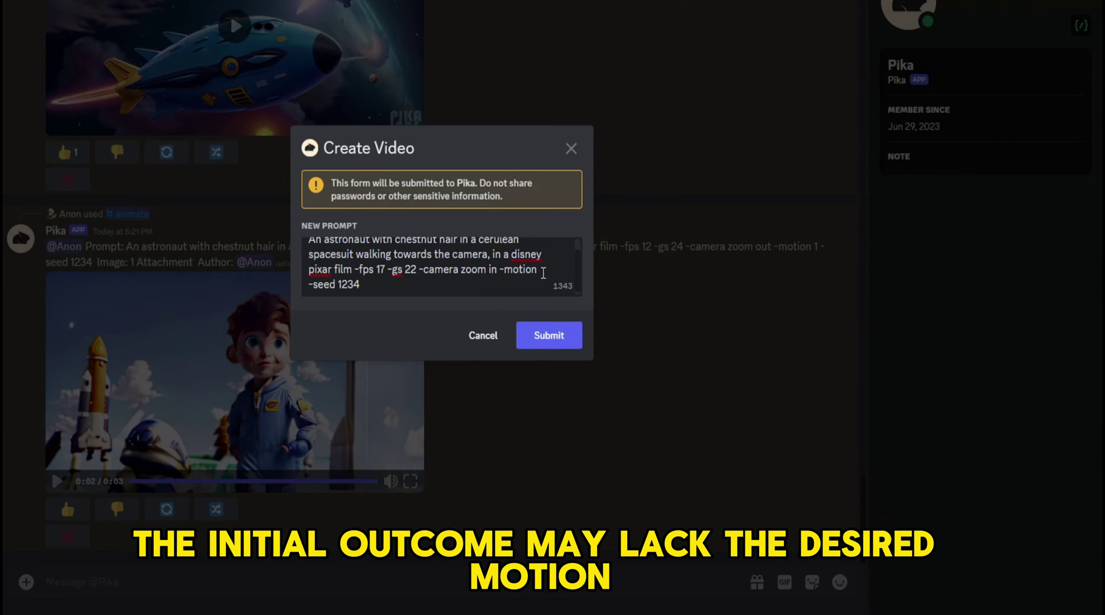
pyautogui.click(371, 283)
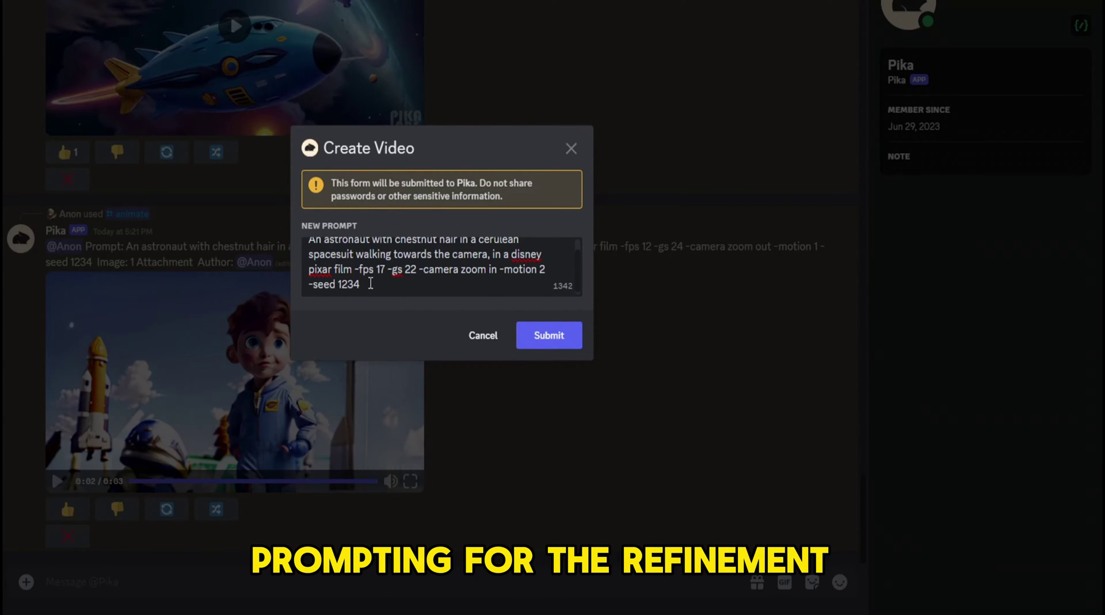
pyautogui.press('BackSpace')
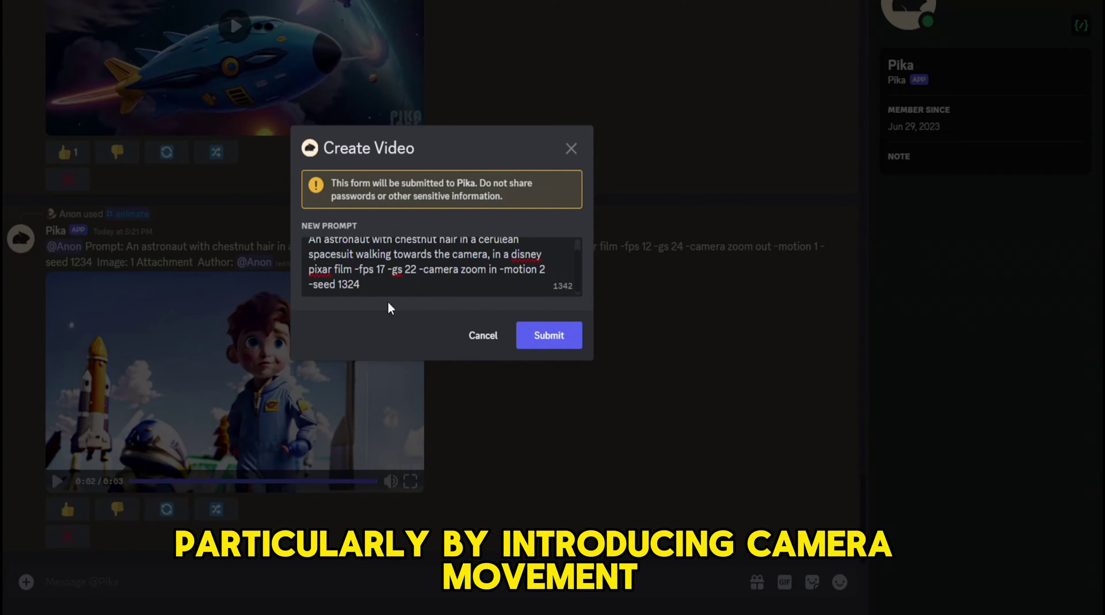
pyautogui.click(486, 339)
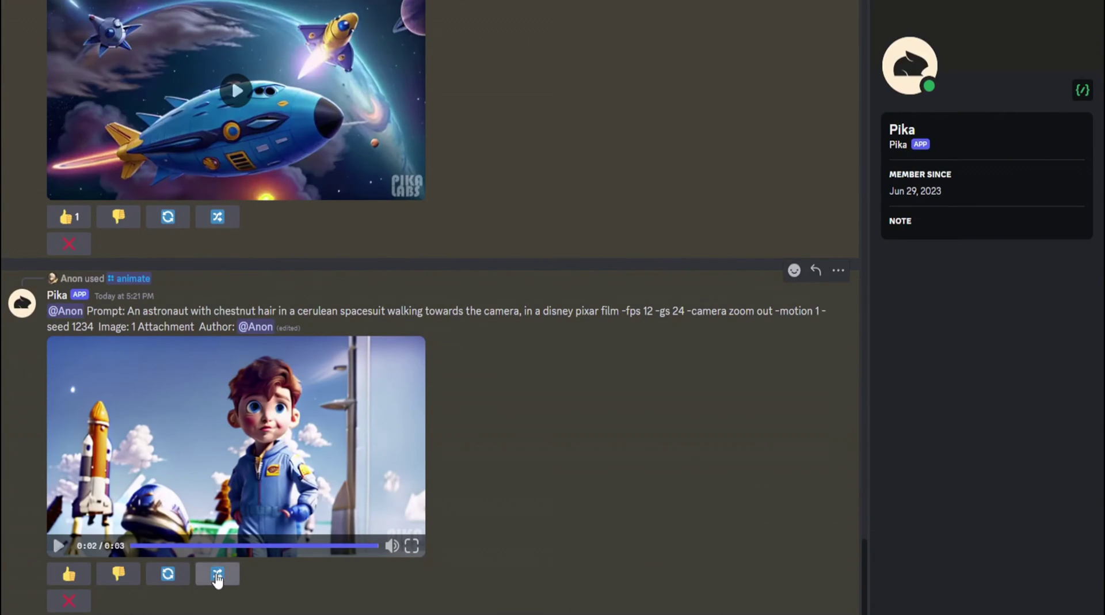
# Step: Remix the clip with -neg terms for distortion, extra limbs, waving arms and deforming body
pyautogui.click(217, 574)
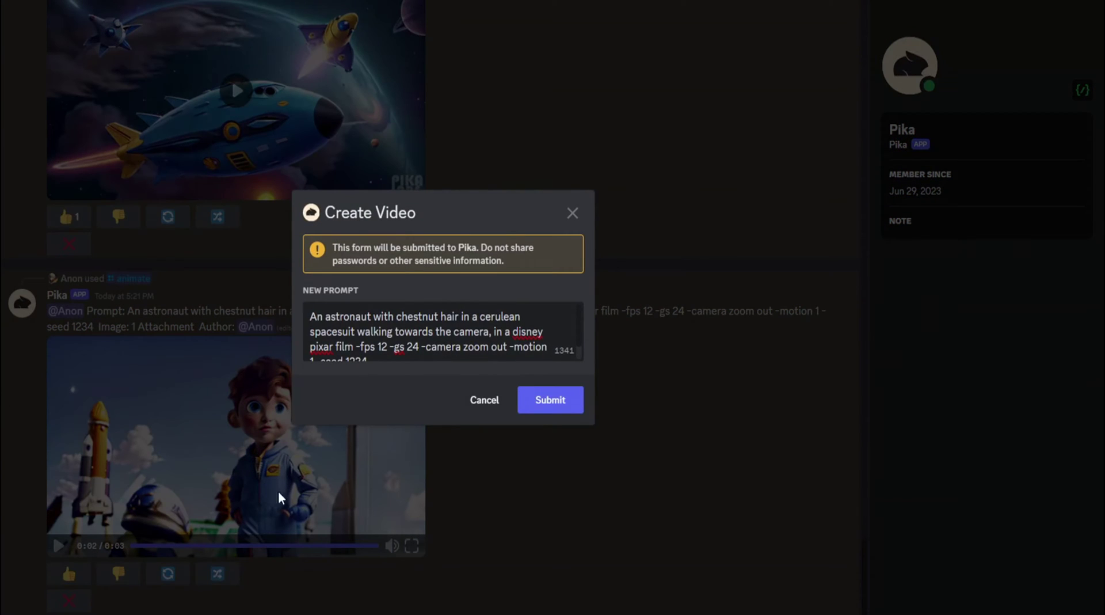
pyautogui.click(360, 331)
pyautogui.write('-')
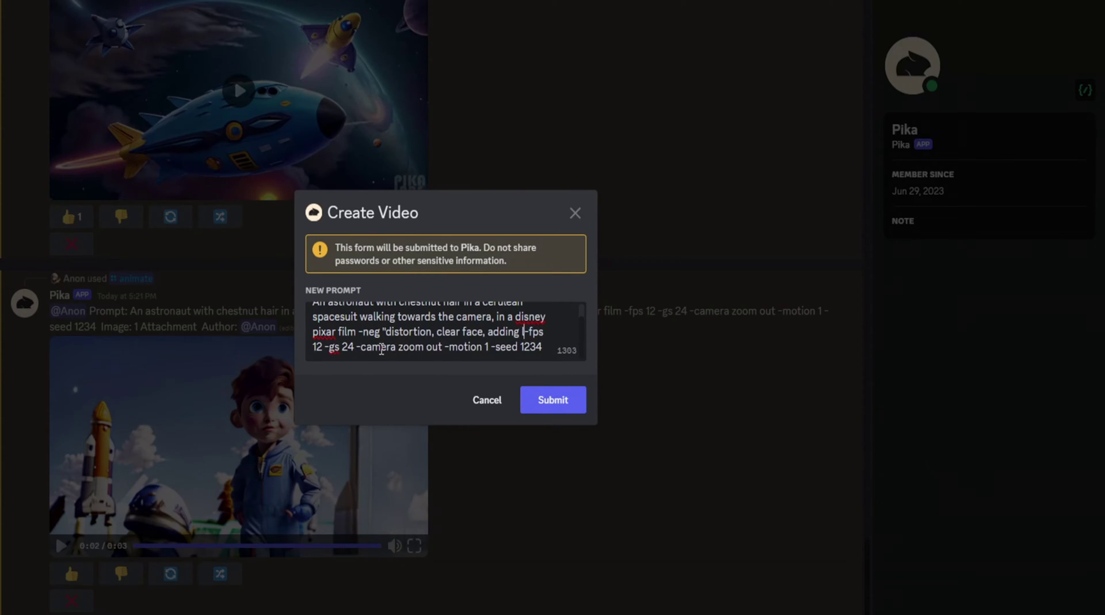
pyautogui.write('imbs, wa')
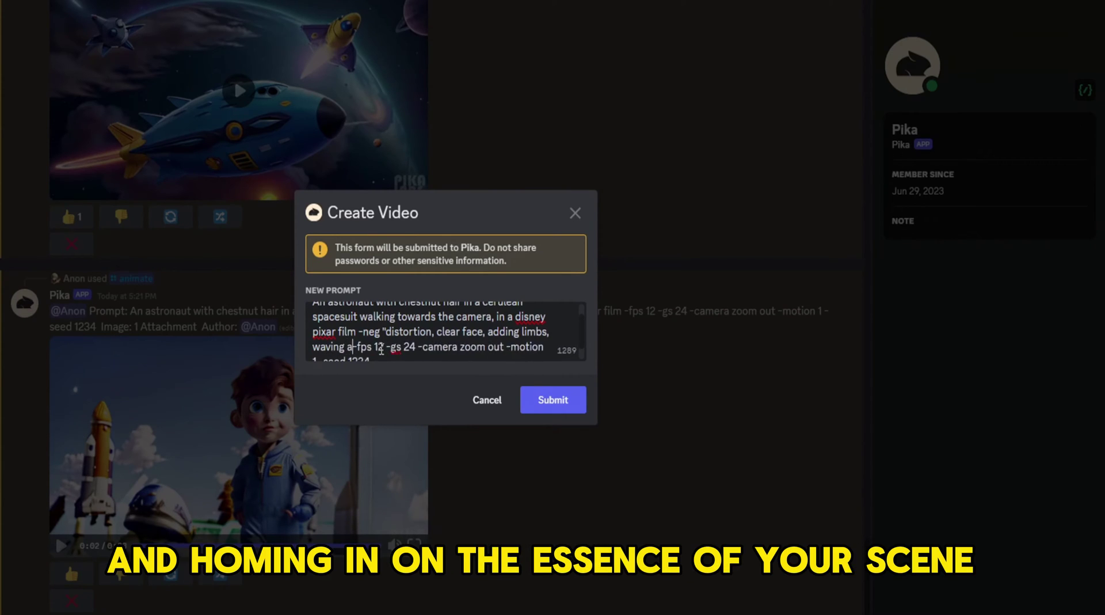
pyautogui.write('body"')
pyautogui.click(439, 346)
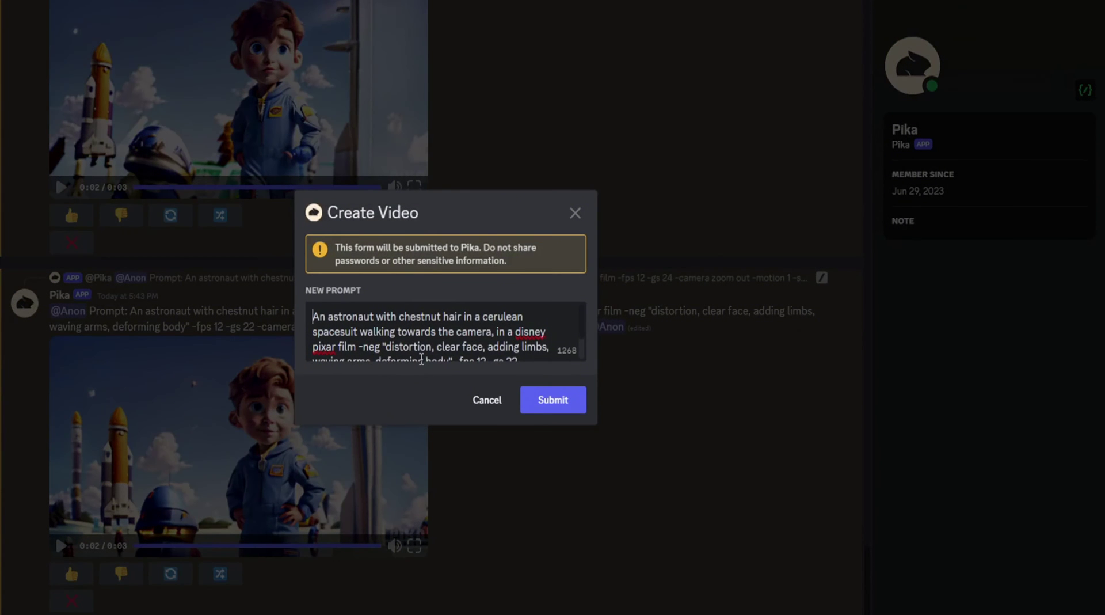
# Step: Submit a remix with motion 2, seed 1324 and revised limb, arm and body negative terms, then replay the clip
pyautogui.moveTo(488, 316); pyautogui.dragTo(439, 332)
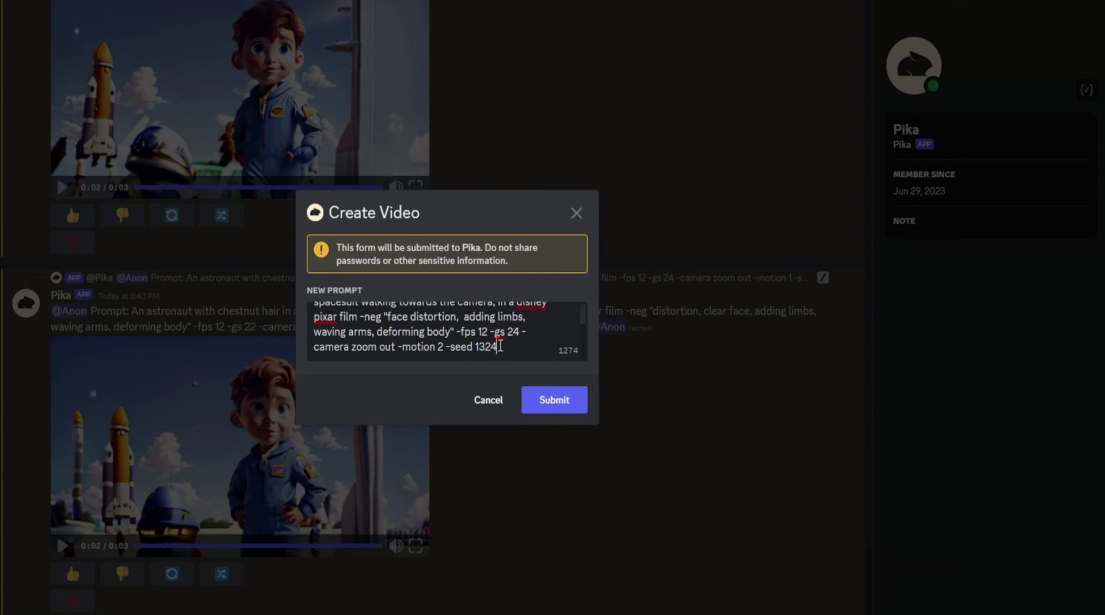
pyautogui.click(530, 402)
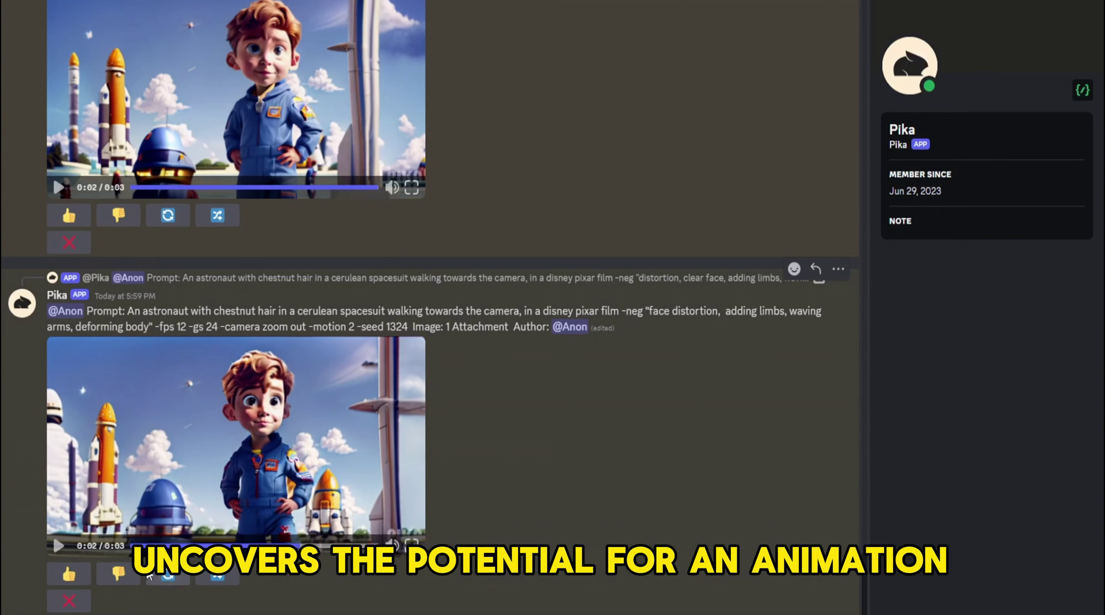
pyautogui.click(58, 545)
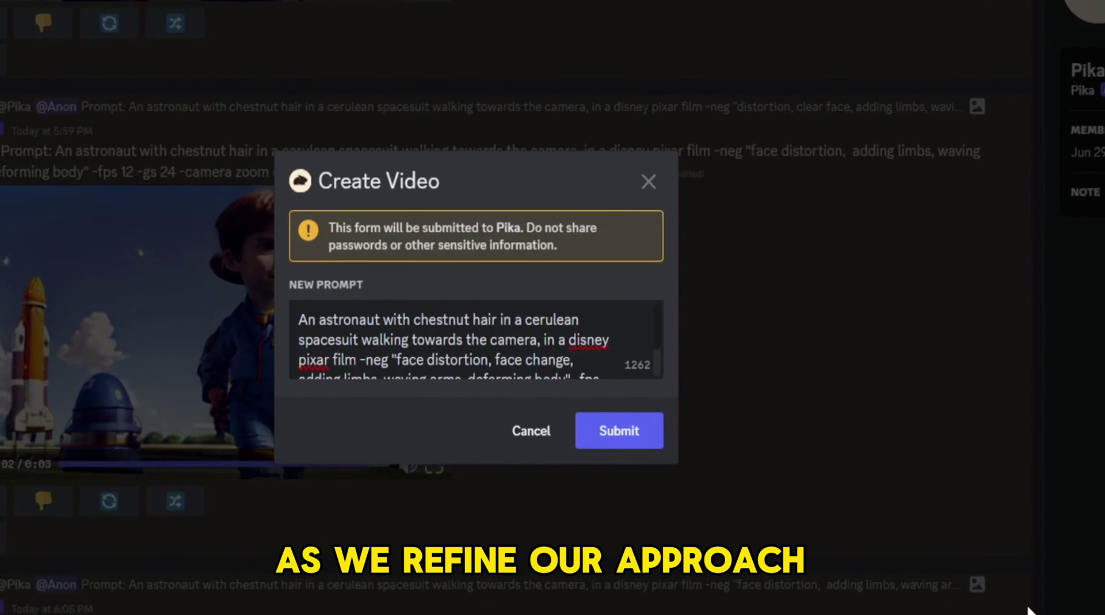
# Step: Resubmit the remix with 'face change' added to the negative prompt
pyautogui.scroll(-2, 410, 340)
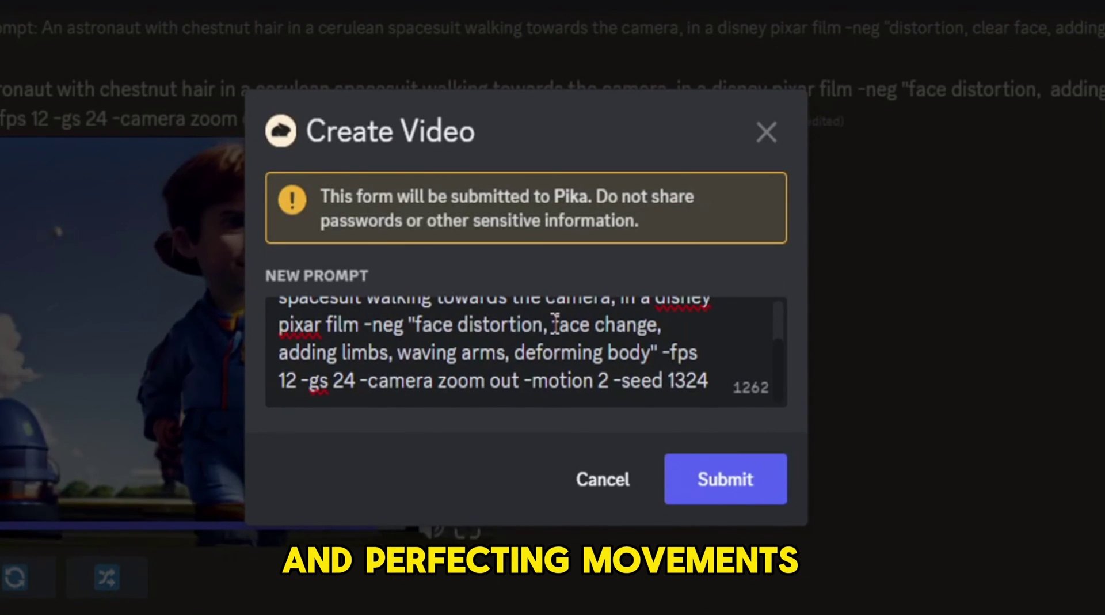
pyautogui.moveTo(555, 324); pyautogui.dragTo(660, 333)
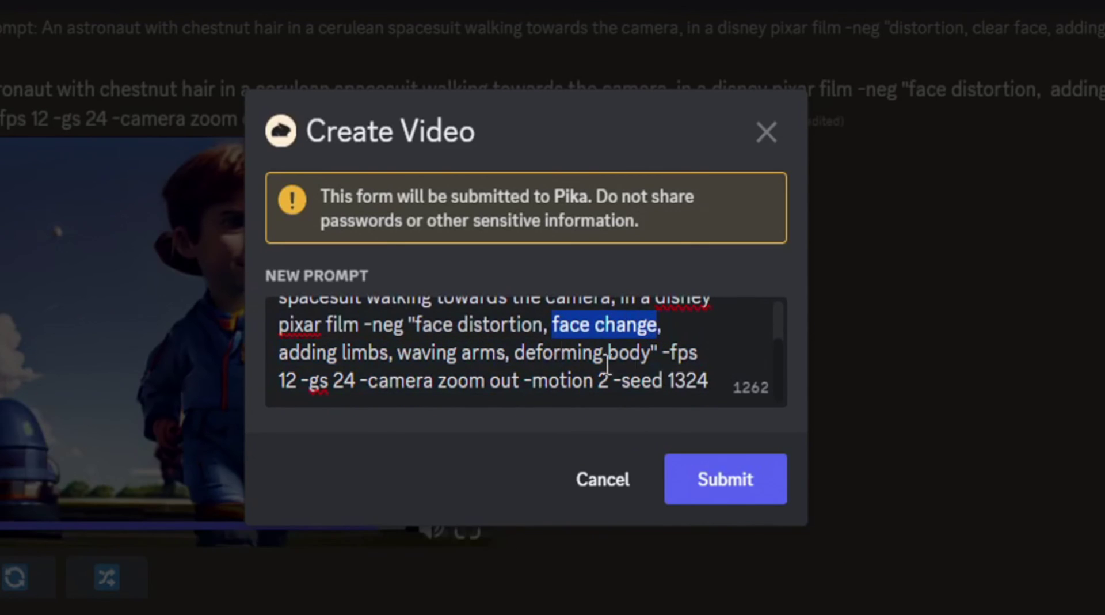
pyautogui.click(747, 507)
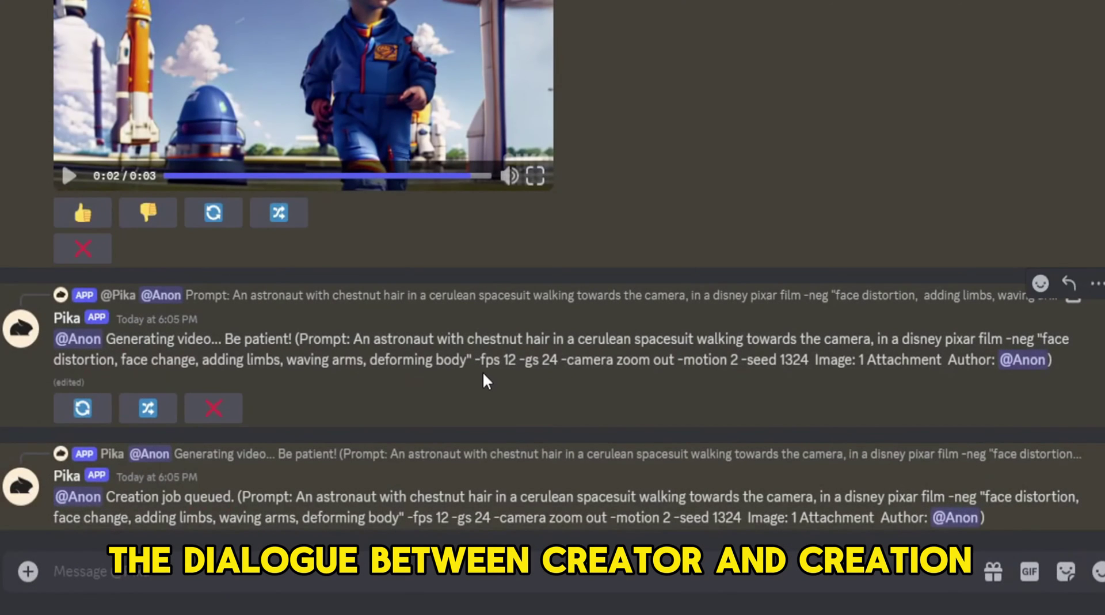